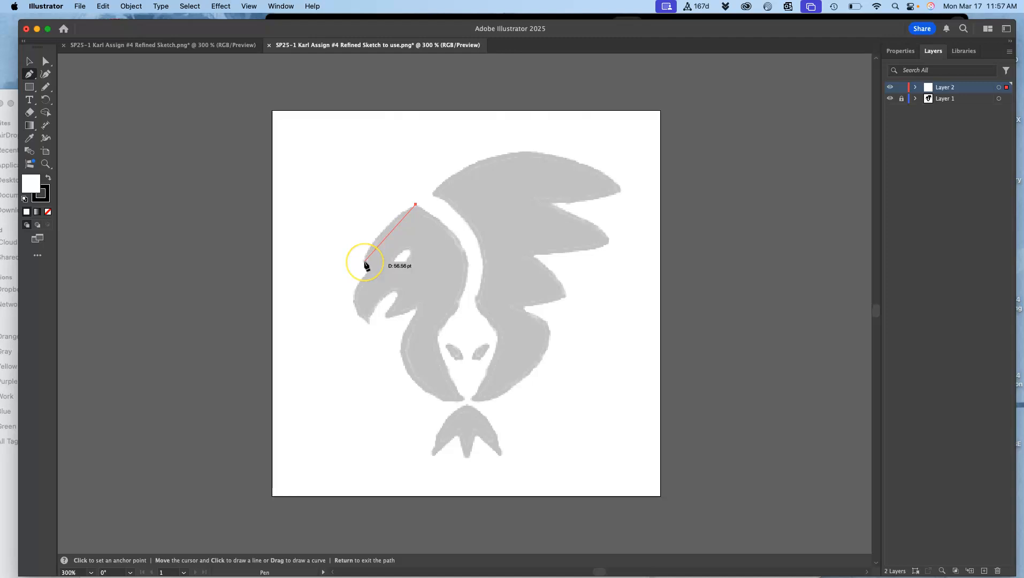
# - Trace the bird's forehead, hooked beak and open mouth with straight Pen tool segments, ending at the throat
pyautogui.click(364, 261)
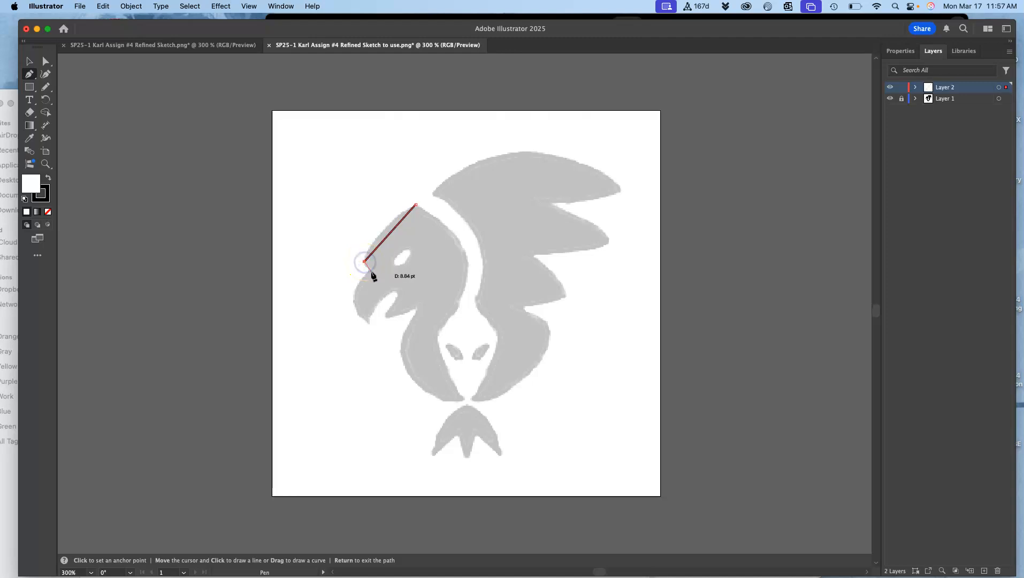
pyautogui.click(368, 271)
pyautogui.click(354, 303)
pyautogui.click(368, 323)
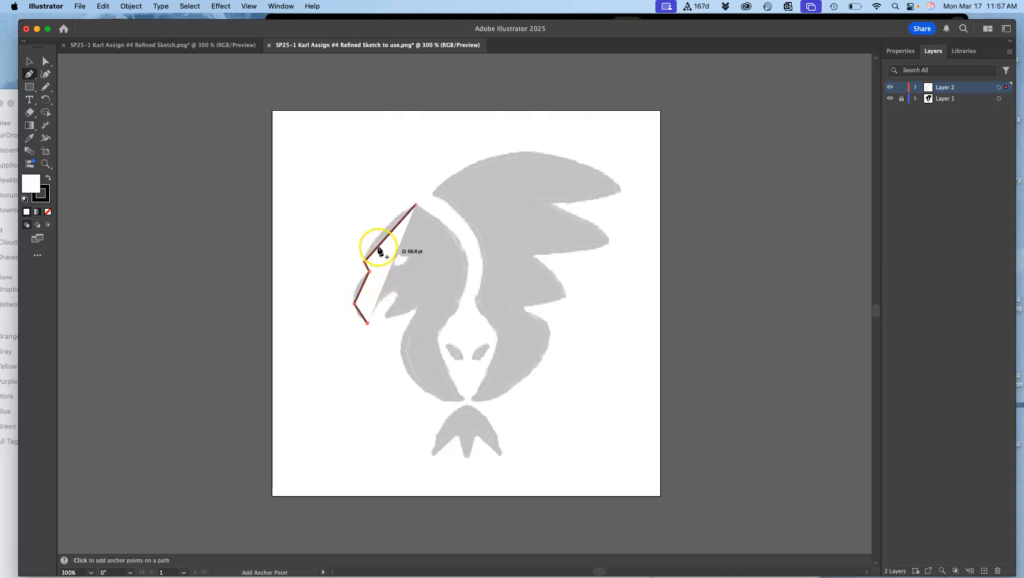
pyautogui.click(393, 290)
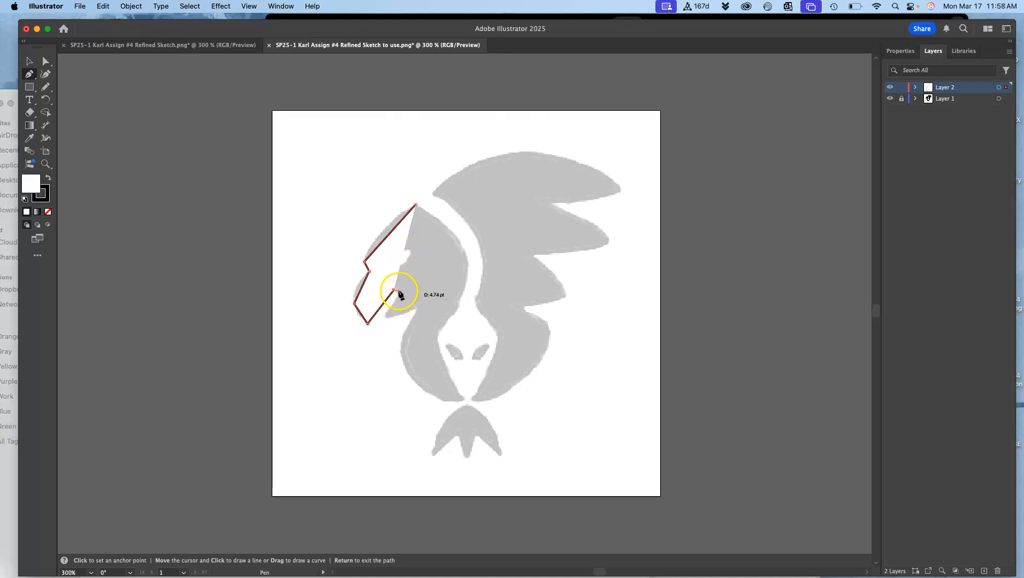
pyautogui.click(385, 315)
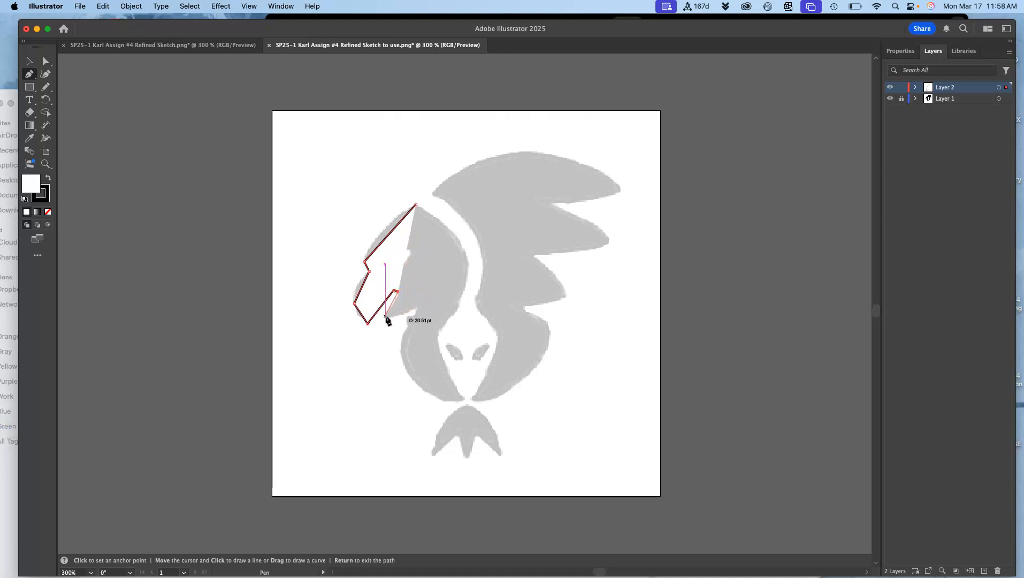
pyautogui.click(418, 308)
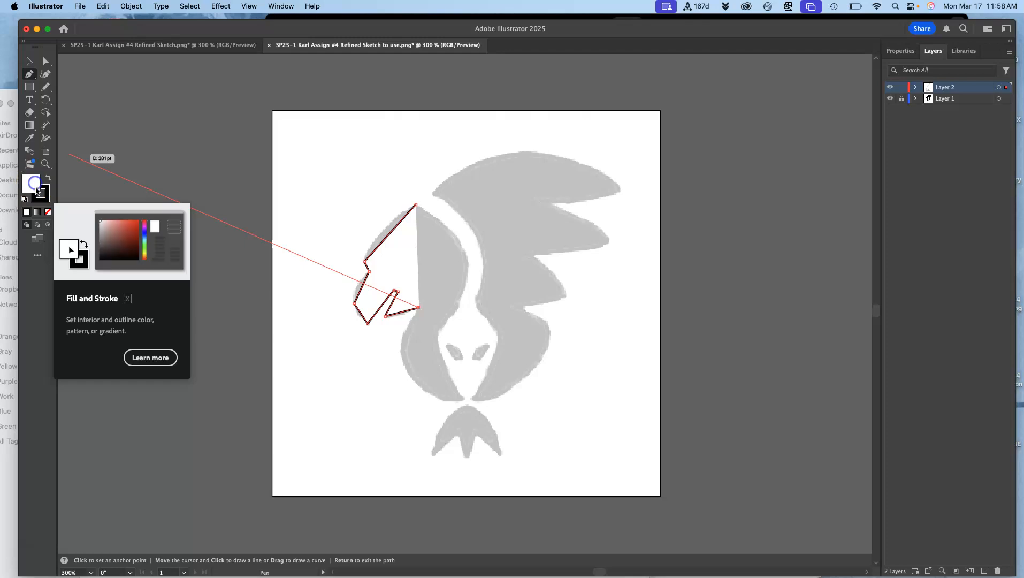
# - Set the path's fill to none and continue the outline down the front of the neck to its pointed base
pyautogui.click(49, 213)
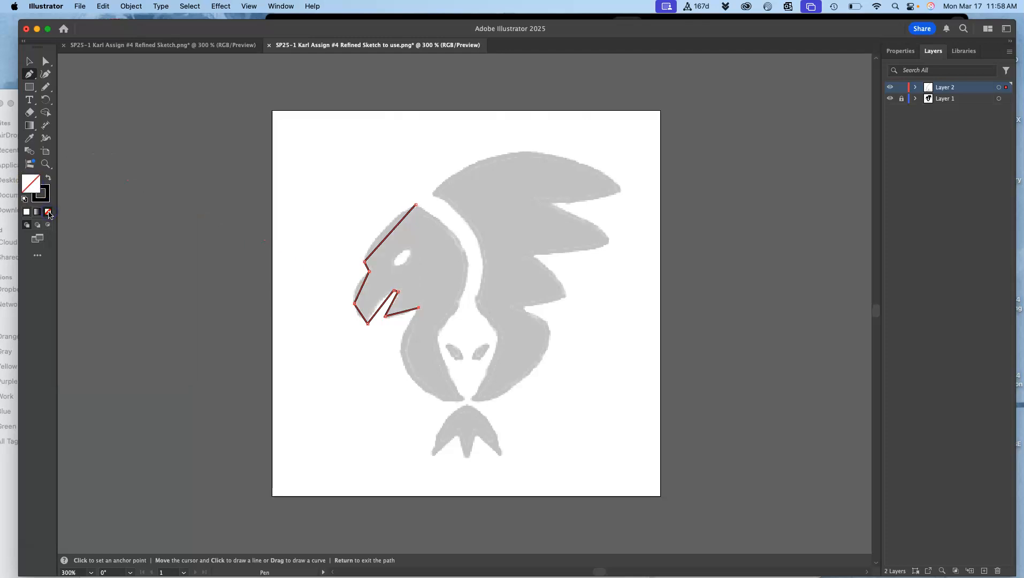
pyautogui.click(34, 189)
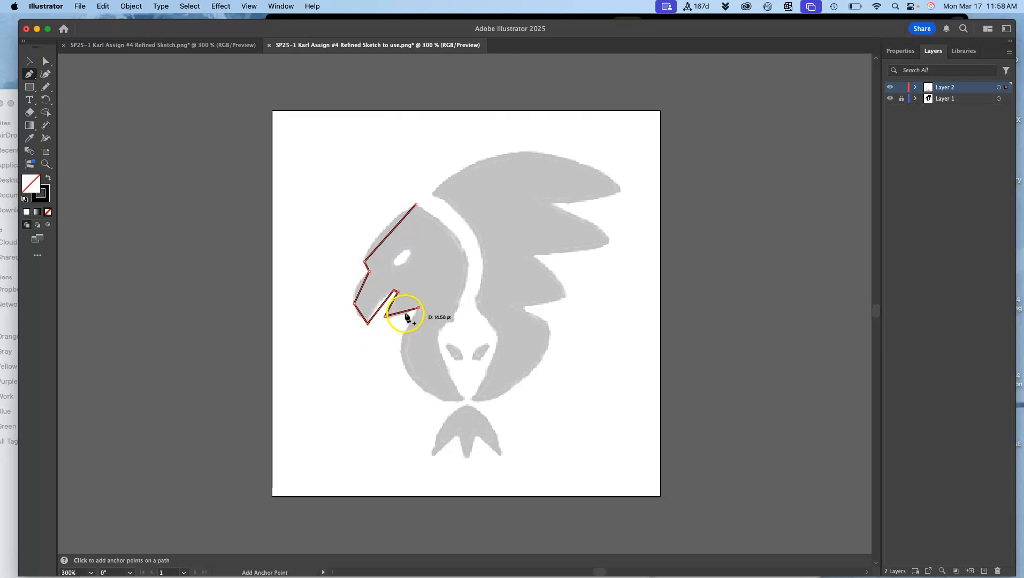
pyautogui.click(401, 353)
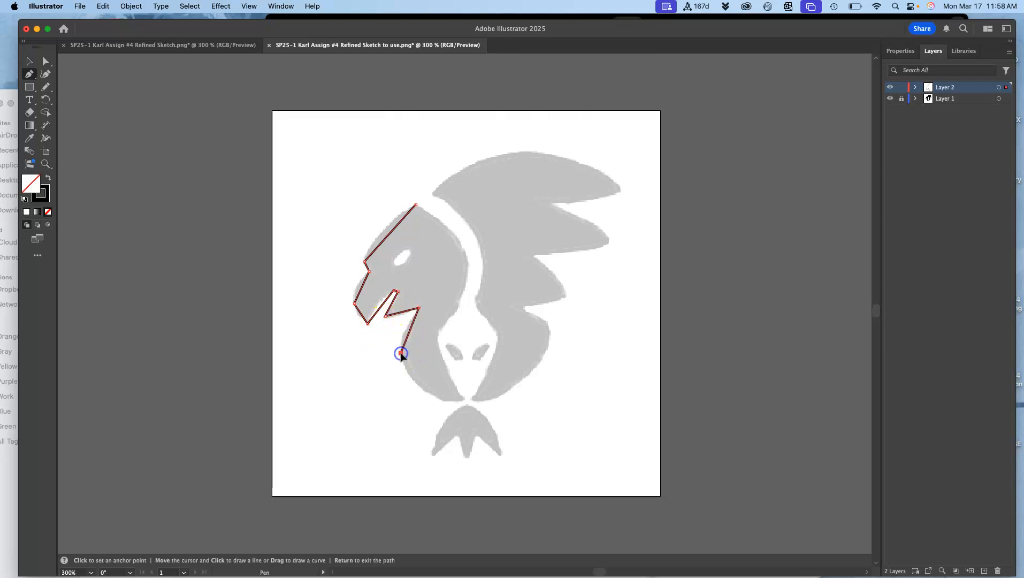
pyautogui.click(419, 385)
pyautogui.click(447, 400)
pyautogui.click(465, 401)
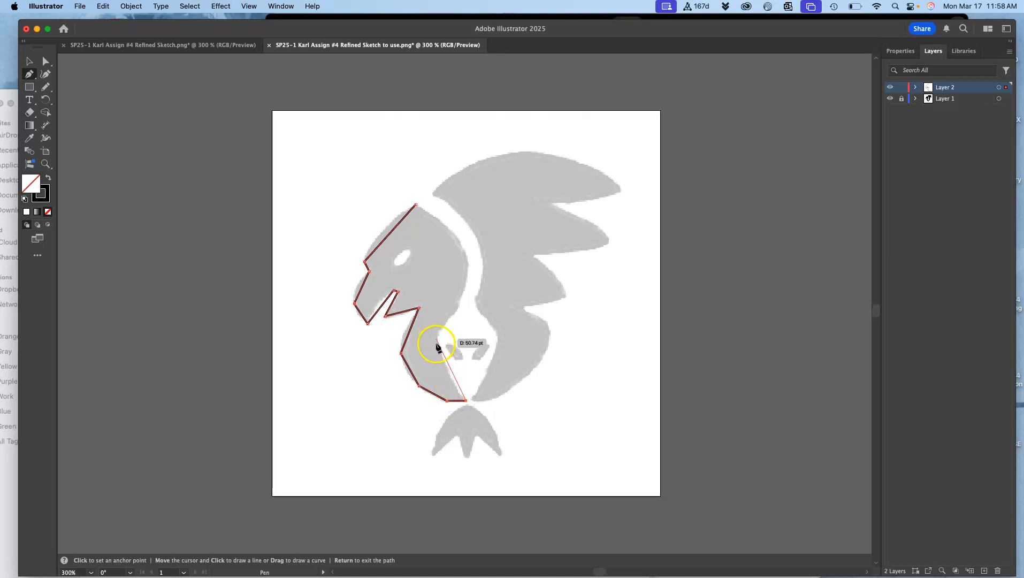
# - Close the outline up the neck's inner edge and back of the head, and swap fill and stroke for a solid black shape
pyautogui.click(437, 345)
pyautogui.click(438, 333)
pyautogui.click(456, 310)
pyautogui.click(469, 272)
pyautogui.click(459, 241)
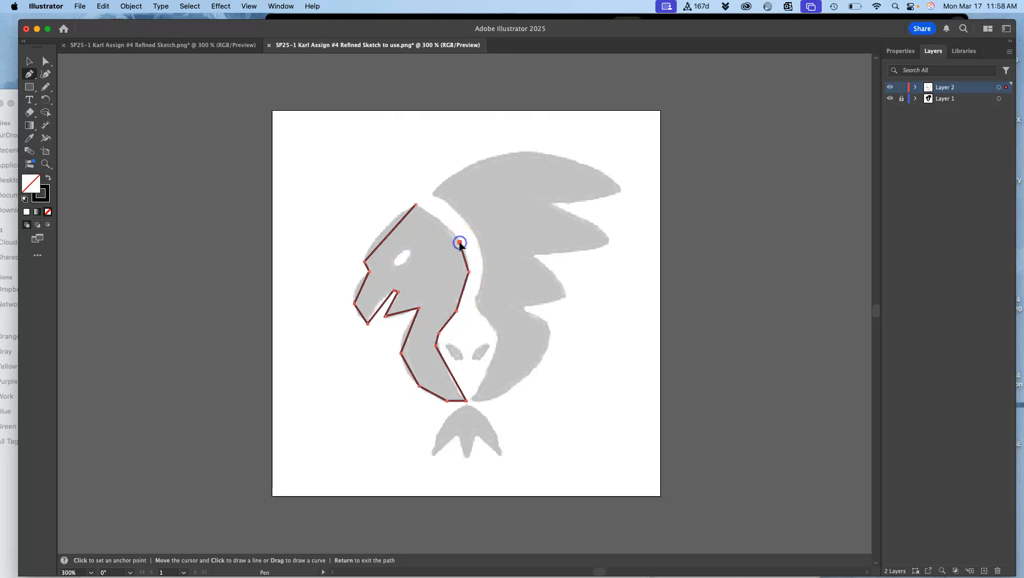
pyautogui.click(429, 212)
pyautogui.click(416, 205)
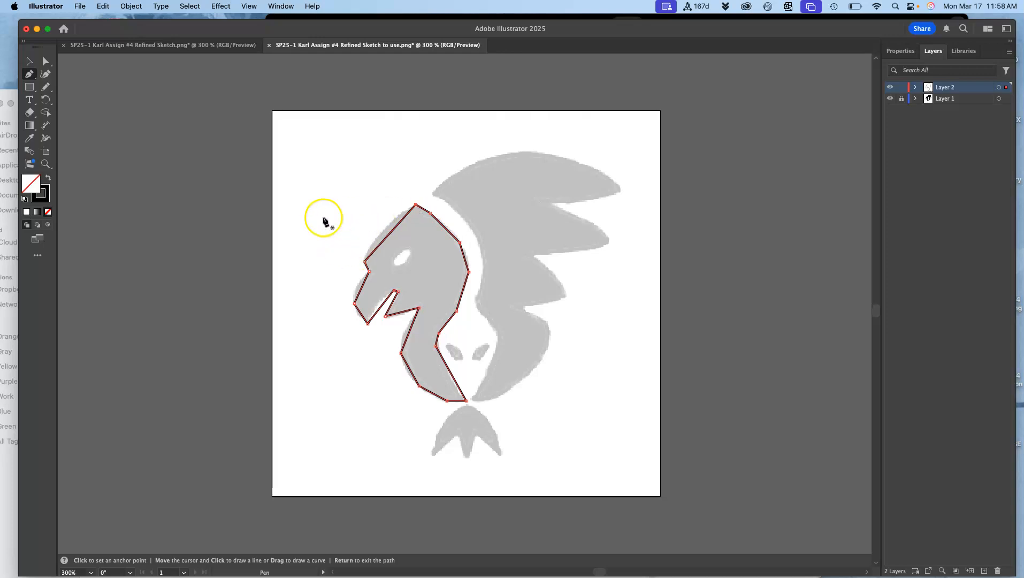
pyautogui.click(48, 180)
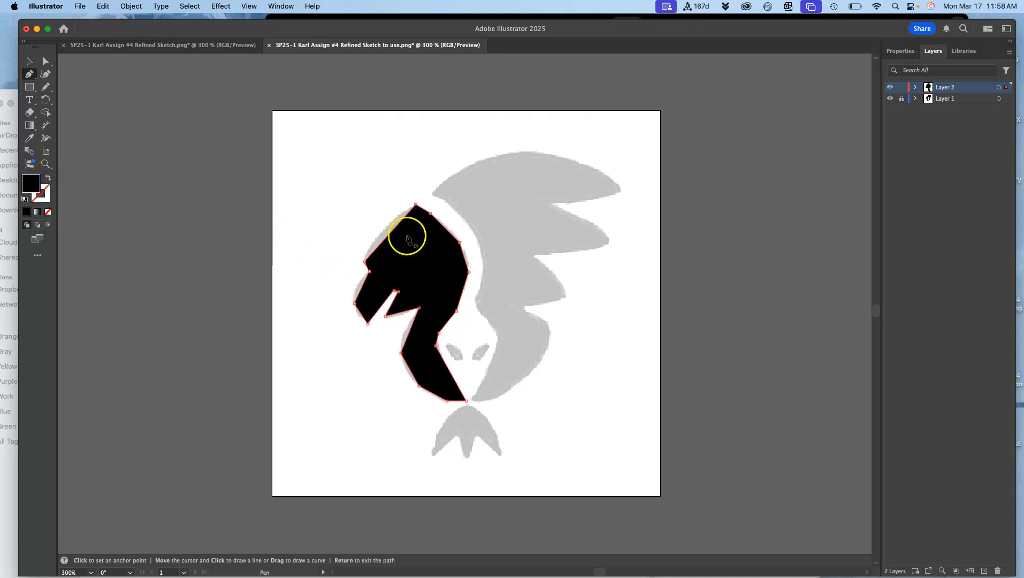
pyautogui.keyDown('super'); pyautogui.click(398, 158); pyautogui.keyUp('super')
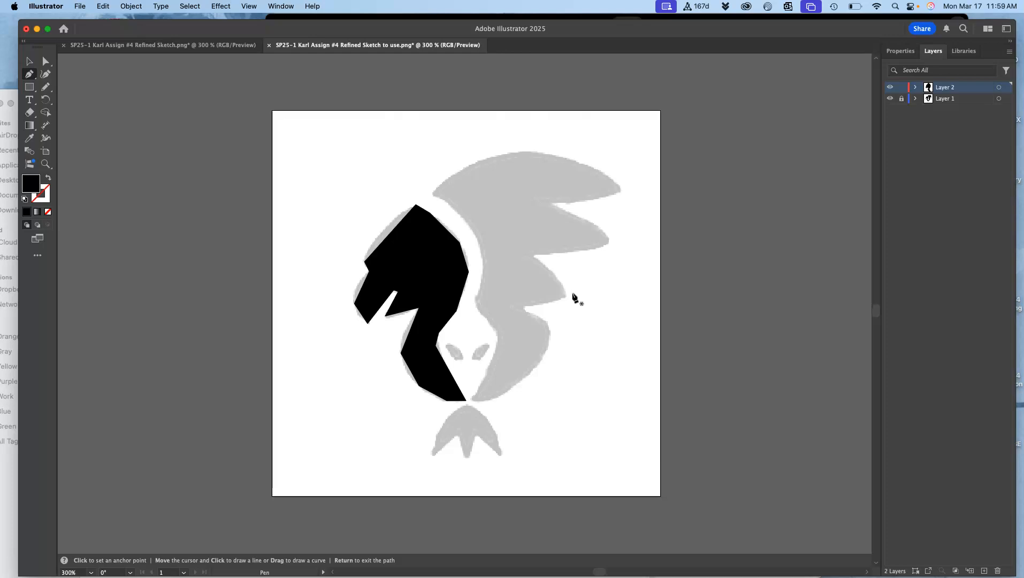
# - Add an anchor point midway along the forehead edge and move it outward onto the sketch's outline
pyautogui.press('super+equal')
pyautogui.press('super+equal')
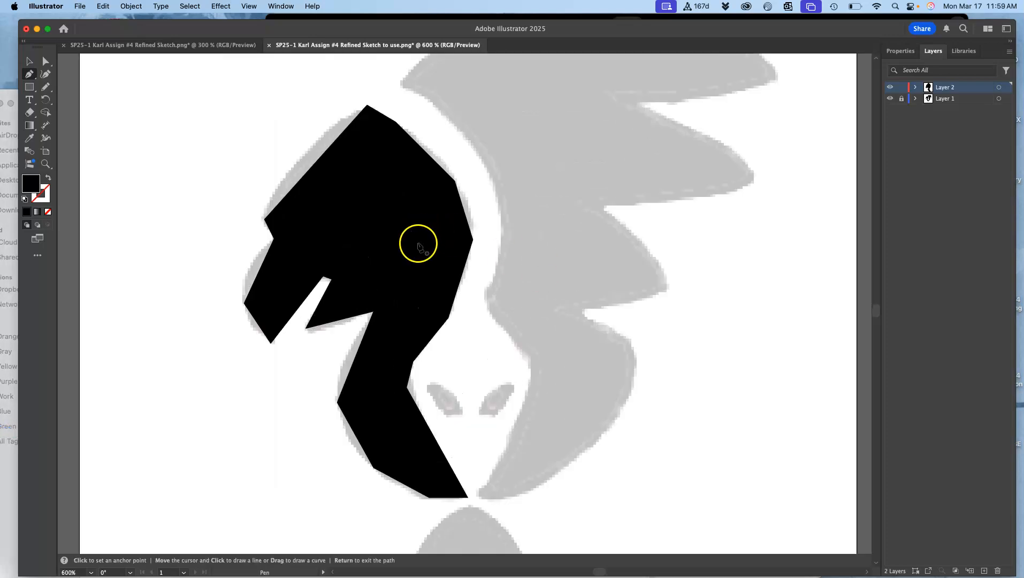
pyautogui.press('super')
pyautogui.keyDown('super'); pyautogui.click(330, 180); pyautogui.keyUp('super')
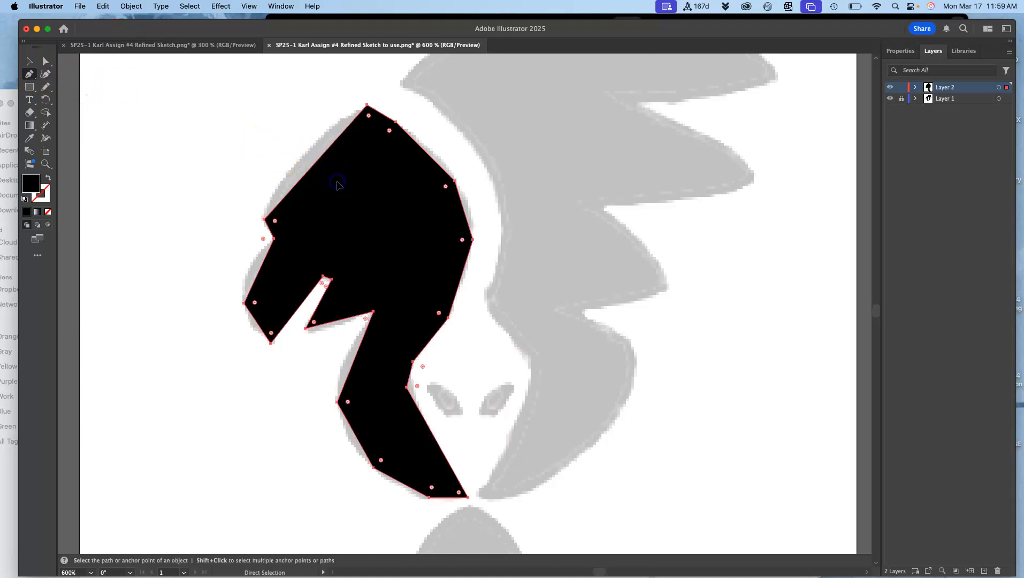
pyautogui.click(319, 160)
pyautogui.press('super')
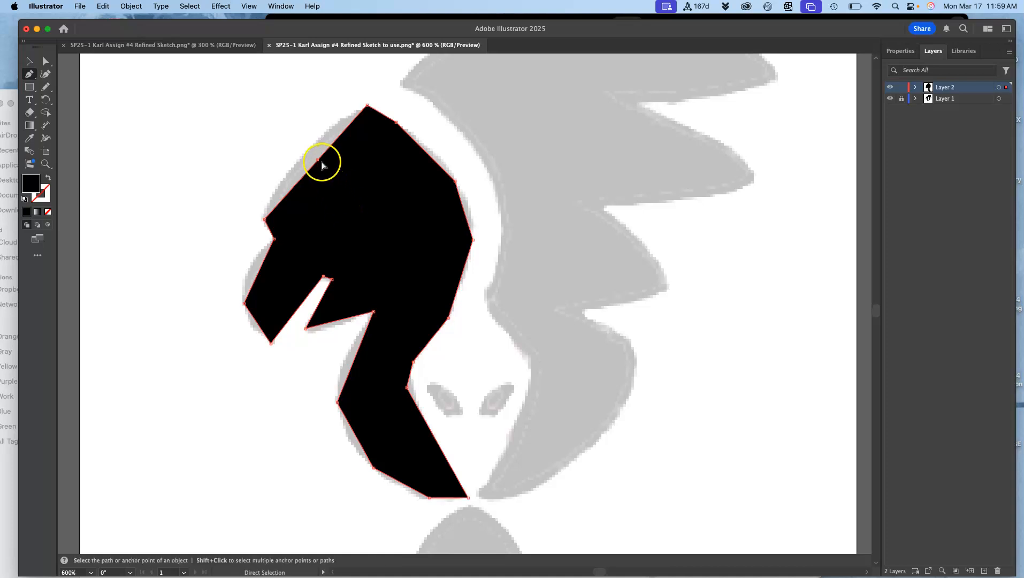
pyautogui.moveTo(319, 160); pyautogui.dragTo(298, 160)
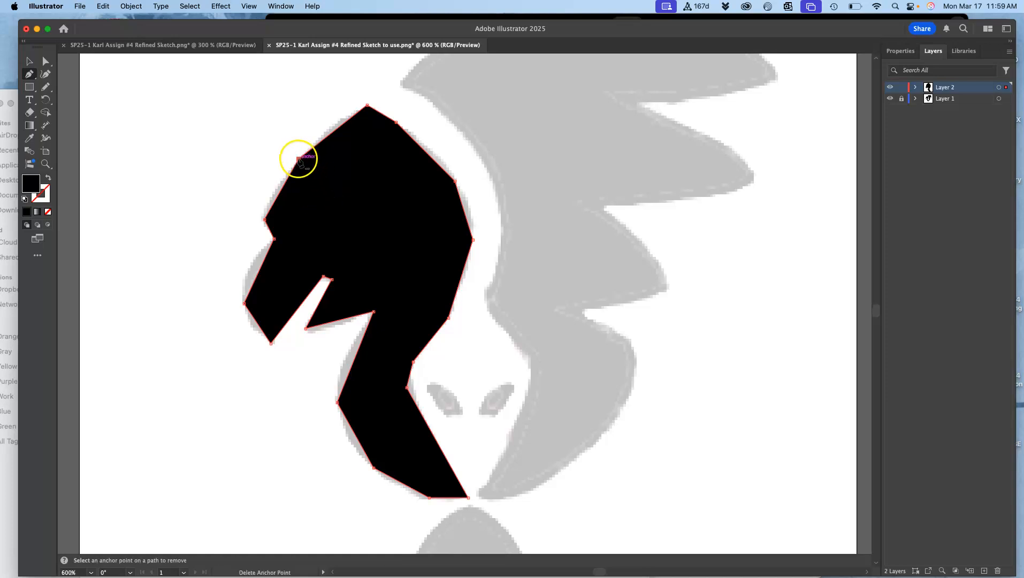
pyautogui.click(30, 75)
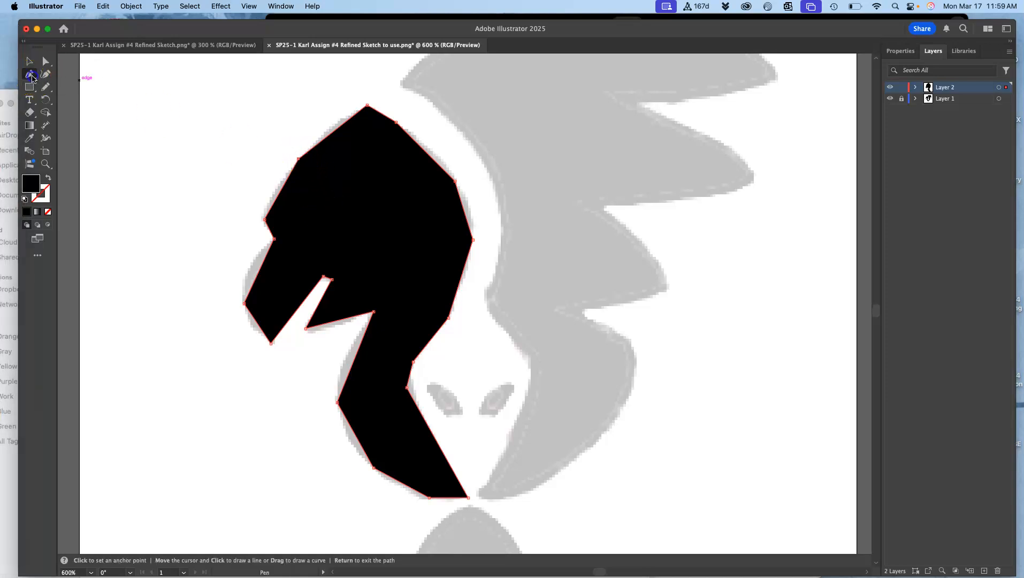
pyautogui.click(76, 87)
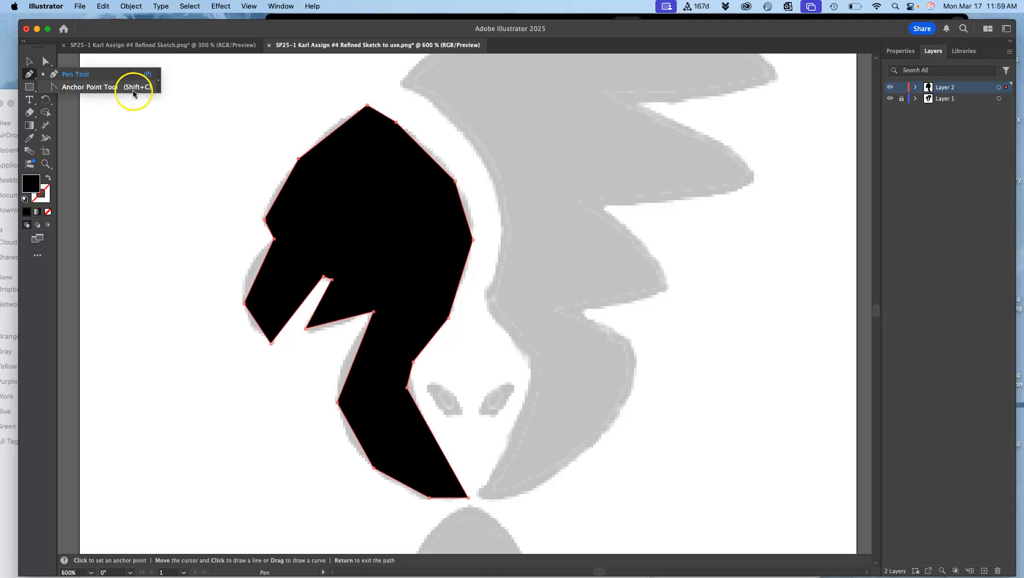
pyautogui.click(193, 121)
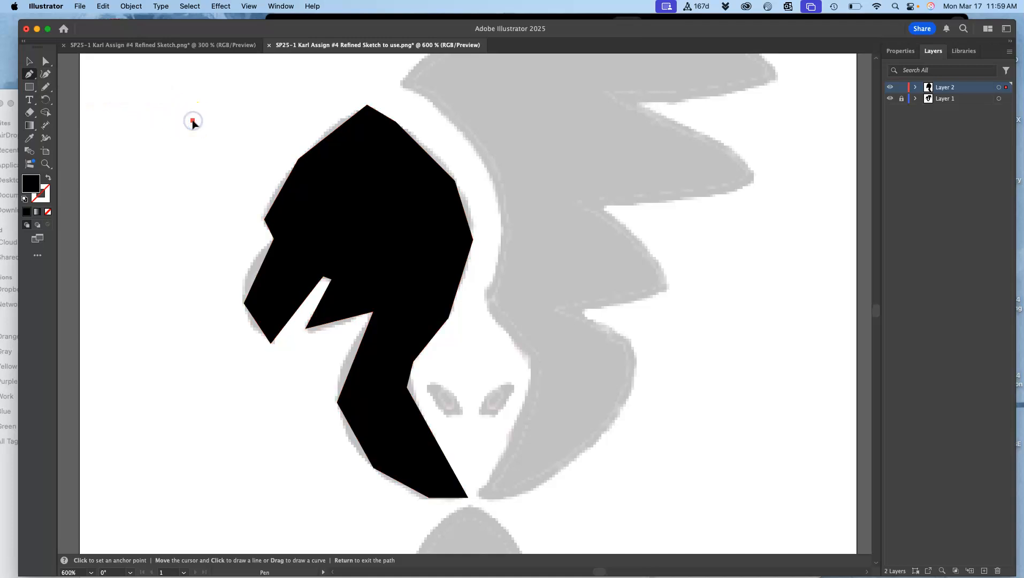
pyautogui.press('super+z')
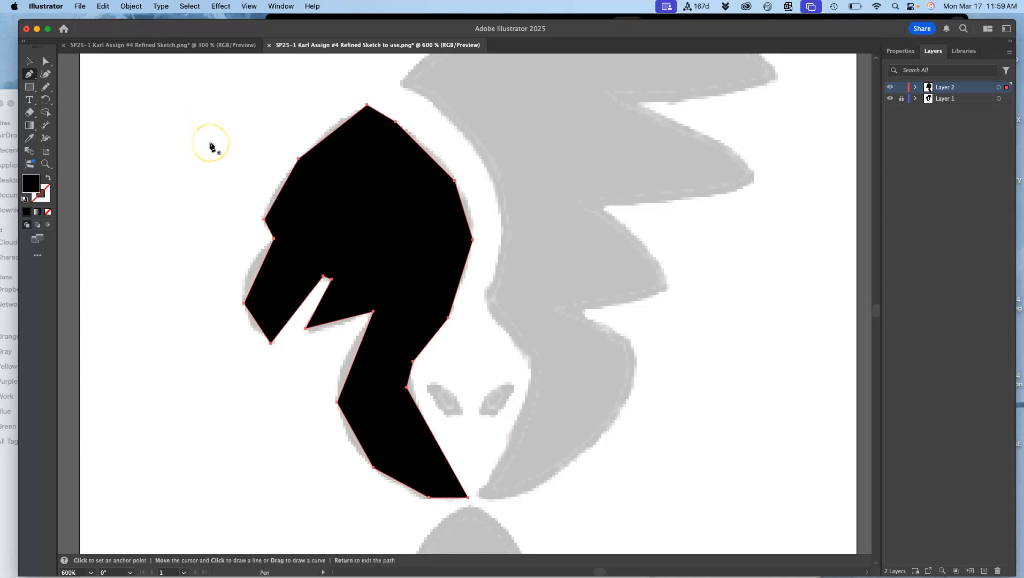
# - Convert the forehead's middle anchor to a smooth point with the Anchor Point tool, curving the forehead to match the sketch
pyautogui.hotkey('shift', 'c')
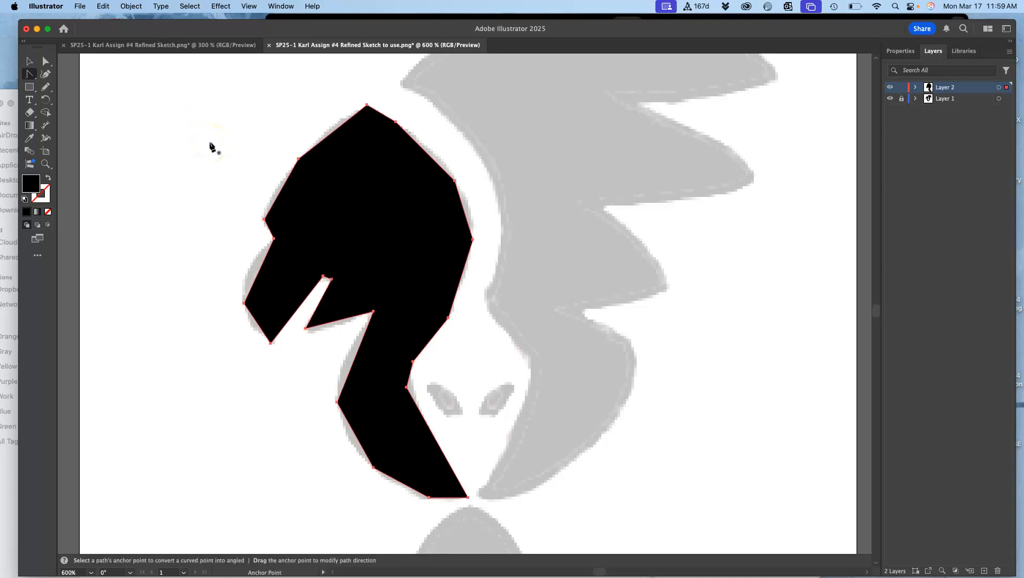
pyautogui.click(299, 159)
pyautogui.moveTo(290, 172); pyautogui.dragTo(268, 197)
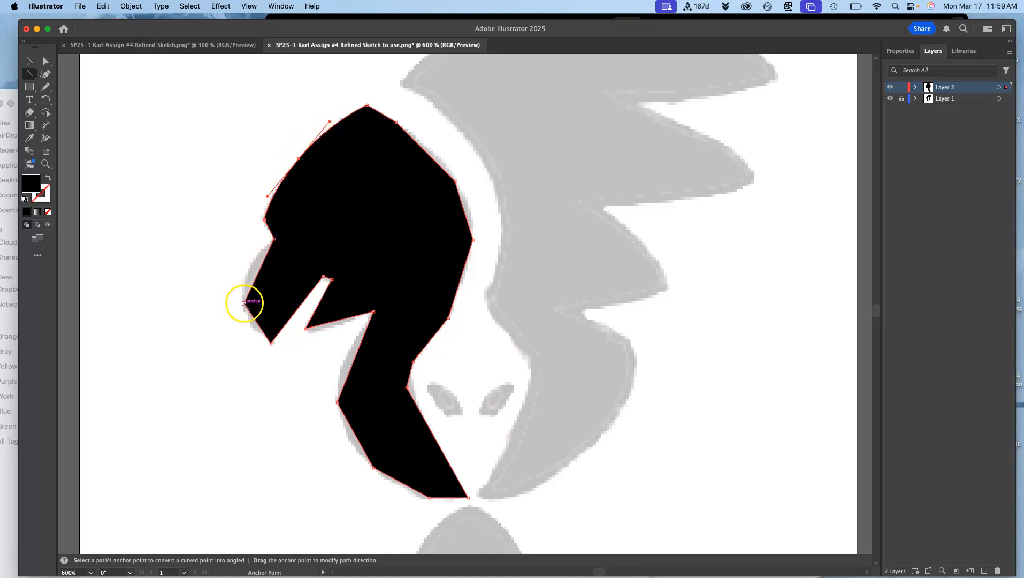
# - Convert the beak's foremost anchor to a smooth point and adjust both its handles so the beak follows the sketch
pyautogui.moveTo(245, 303); pyautogui.dragTo(241, 195)
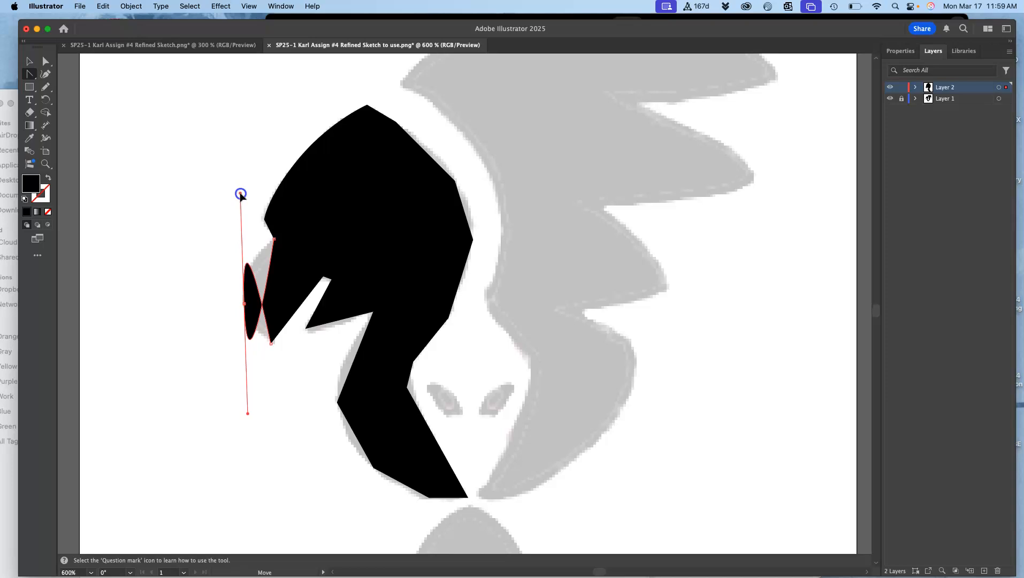
pyautogui.moveTo(241, 195); pyautogui.dragTo(246, 353)
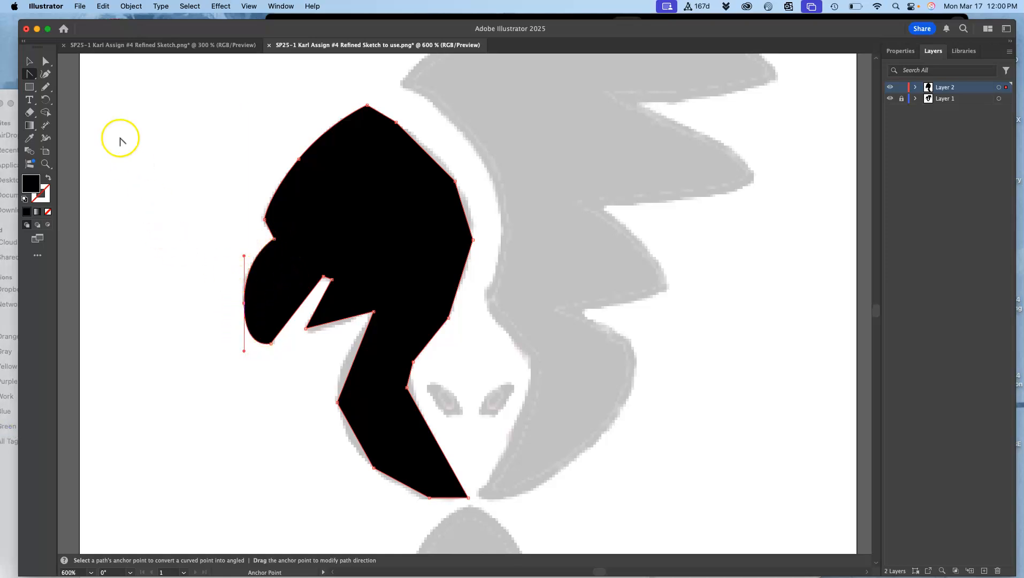
pyautogui.click(46, 62)
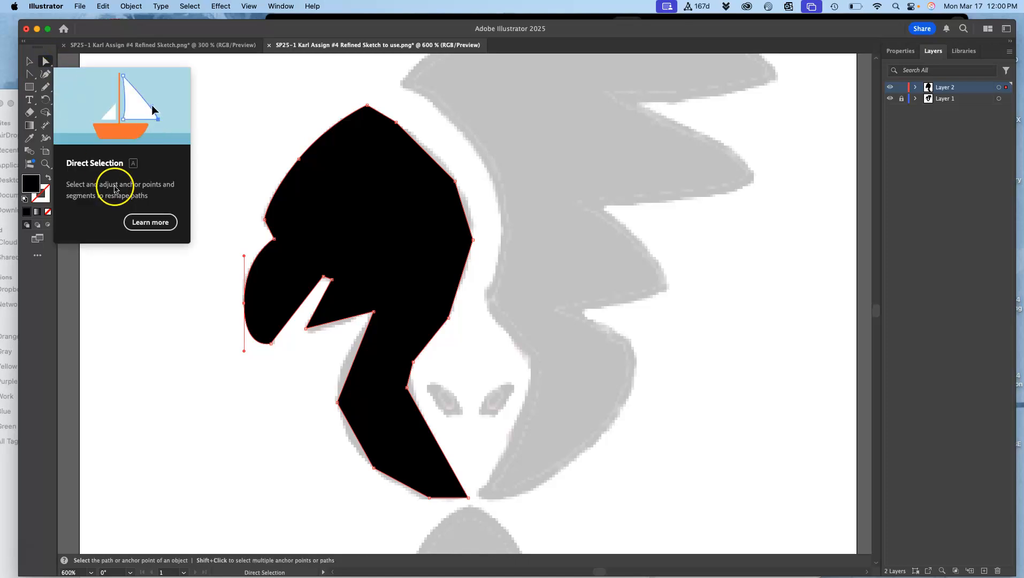
pyautogui.moveTo(244, 257)
pyautogui.mouseDown()
pyautogui.moveTo(244, 269)
pyautogui.moveTo(245, 261)
pyautogui.mouseUp()
pyautogui.moveTo(244, 351); pyautogui.dragTo(243, 324)
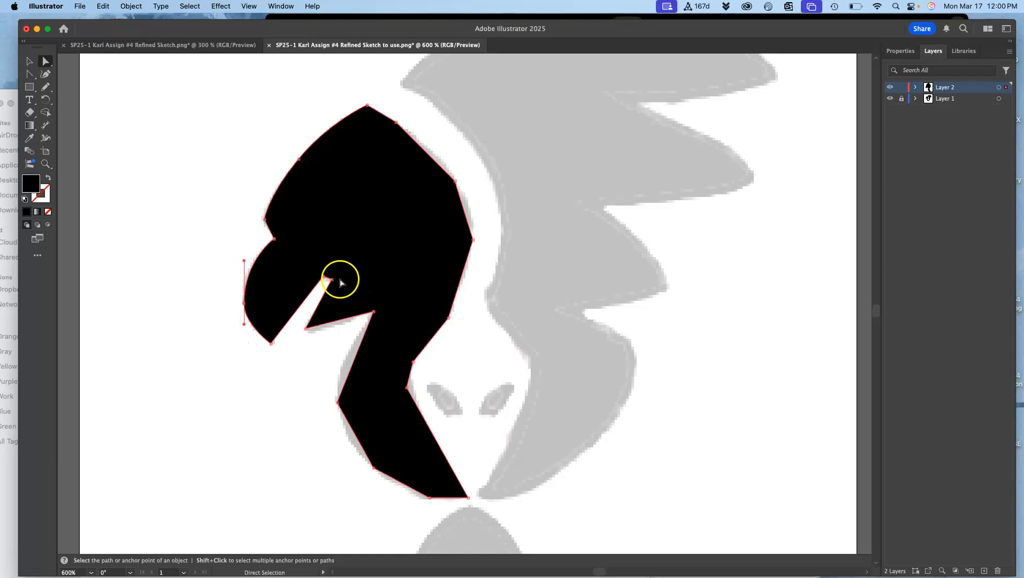
# - Reposition the anchors at the mouth's inner corner and the lower beak tip to fit the sketch, keeping the tip a corner point
pyautogui.moveTo(323, 276); pyautogui.dragTo(322, 282)
pyautogui.click(324, 322)
pyautogui.moveTo(307, 328); pyautogui.dragTo(304, 334)
pyautogui.hotkey('shift', 'c')
pyautogui.click(305, 332)
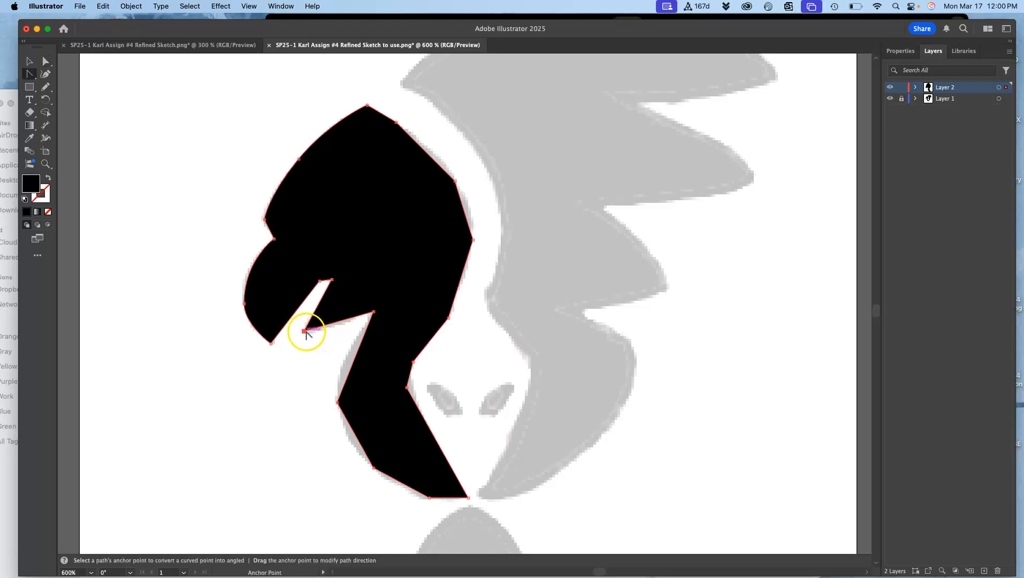
# - Curve the lower beak's underside from the throat anchor, retract its opposite handle, and smooth the anchor at the front of the neck
pyautogui.moveTo(373, 312); pyautogui.dragTo(394, 292)
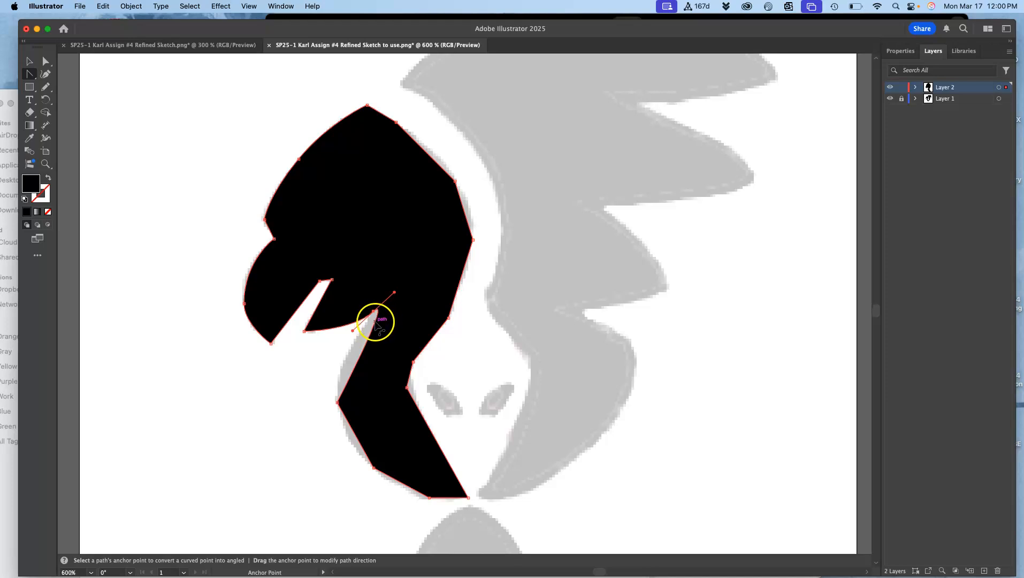
pyautogui.moveTo(395, 292); pyautogui.dragTo(373, 315)
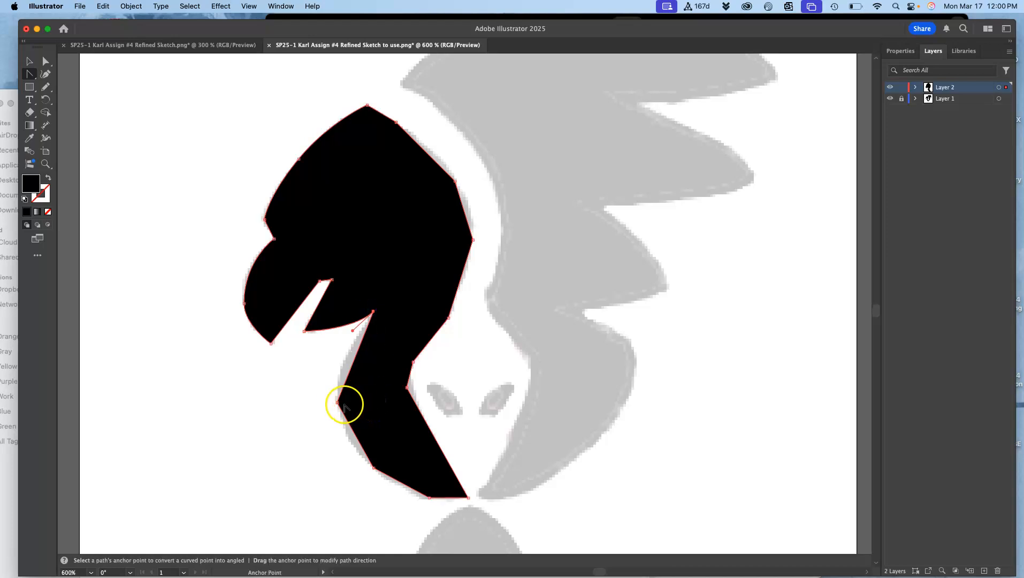
pyautogui.moveTo(337, 402); pyautogui.dragTo(337, 452)
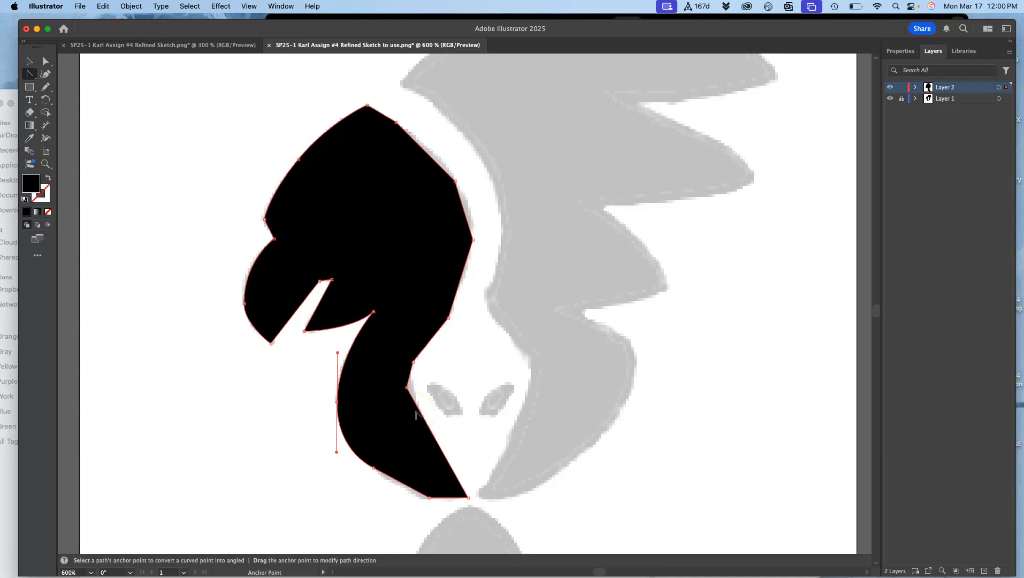
# - Smooth the anchor on the upper edge of the mouth opening and shift it slightly down along the sketched curve
pyautogui.moveTo(319, 281); pyautogui.dragTo(334, 274)
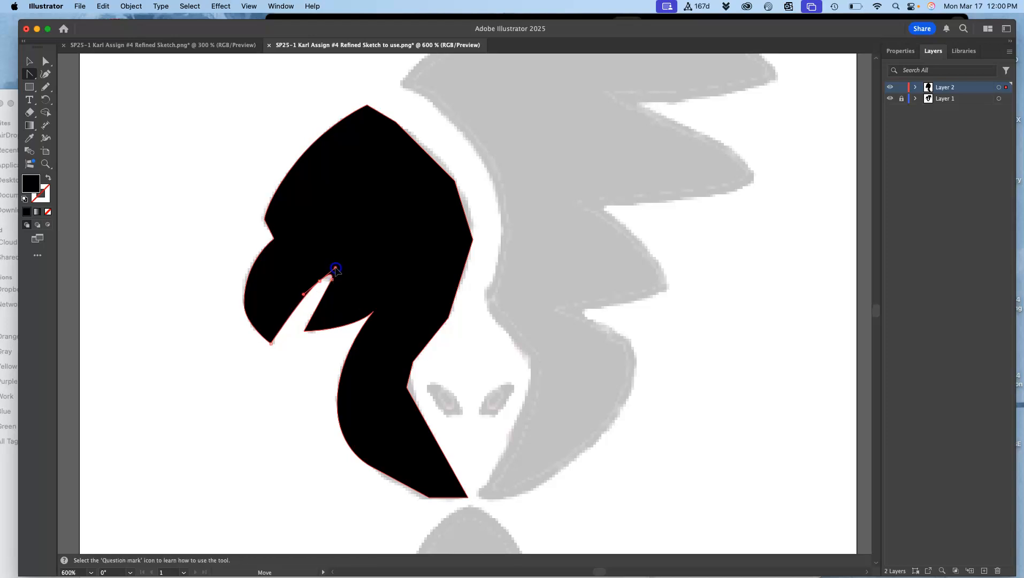
pyautogui.moveTo(335, 269); pyautogui.dragTo(336, 268)
pyautogui.press('super')
pyautogui.moveTo(320, 282); pyautogui.dragTo(317, 287)
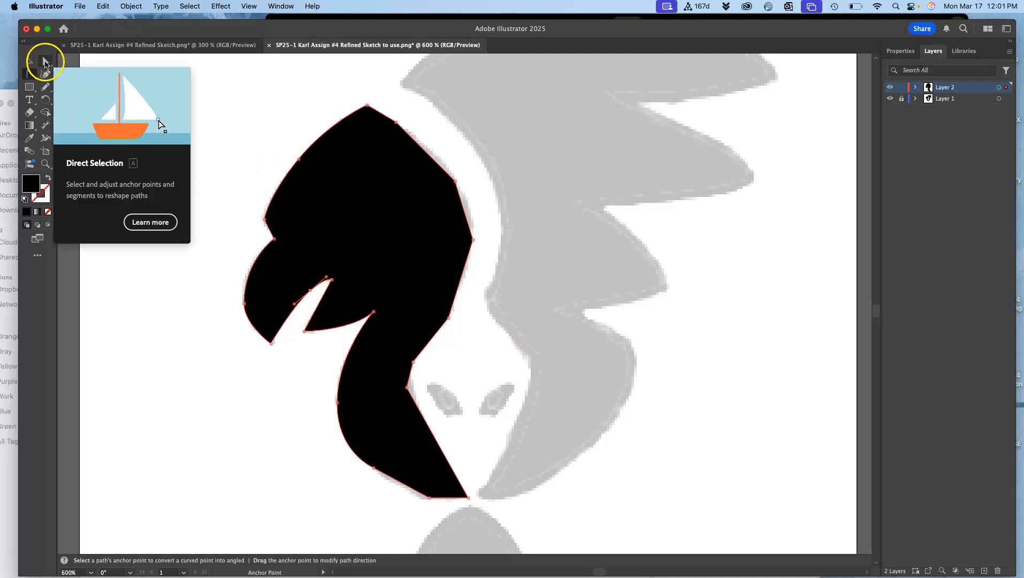
# - Convert the anchor at the top of the head to a smooth point with short horizontal handles
pyautogui.click(367, 106)
pyautogui.moveTo(367, 105)
pyautogui.mouseDown()
pyautogui.moveTo(357, 299)
pyautogui.moveTo(347, 107)
pyautogui.mouseUp()
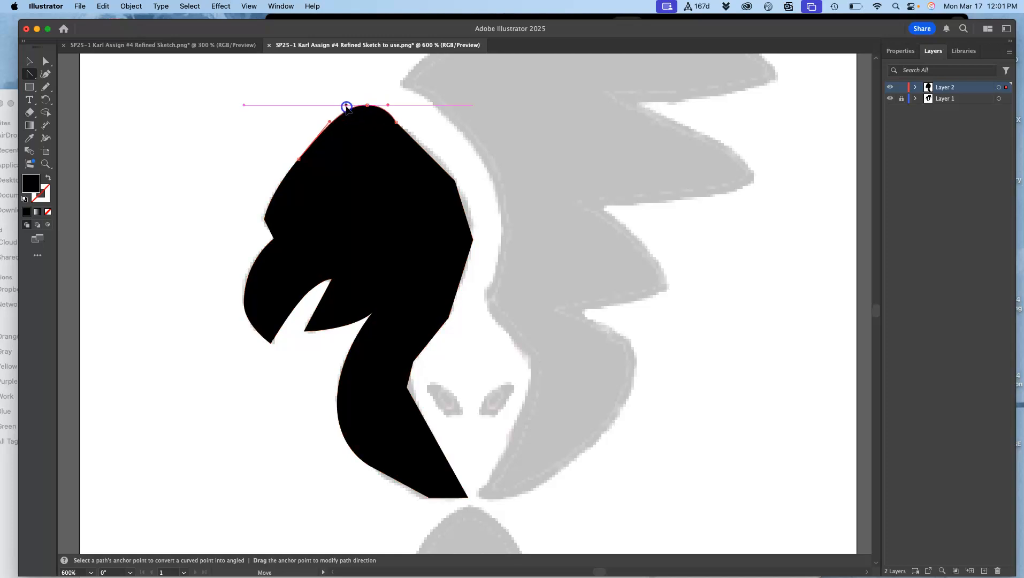
pyautogui.keyDown('super'); pyautogui.click(365, 89); pyautogui.keyUp('super')
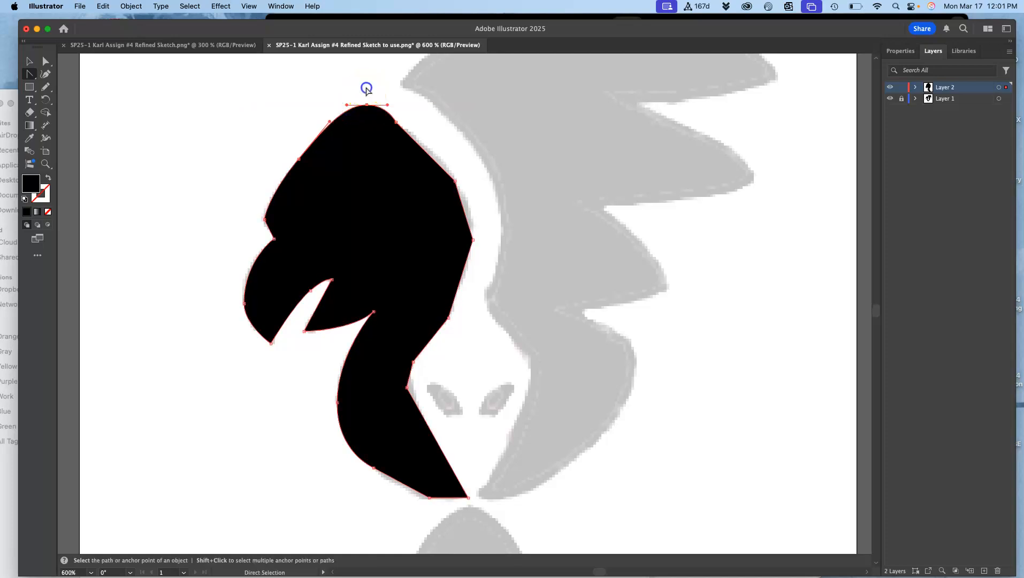
# - Move the smooth anchor at the top of the head slightly down to fit the sketch
pyautogui.moveTo(368, 106); pyautogui.dragTo(371, 118)
pyautogui.hotkey('shift', 'c')
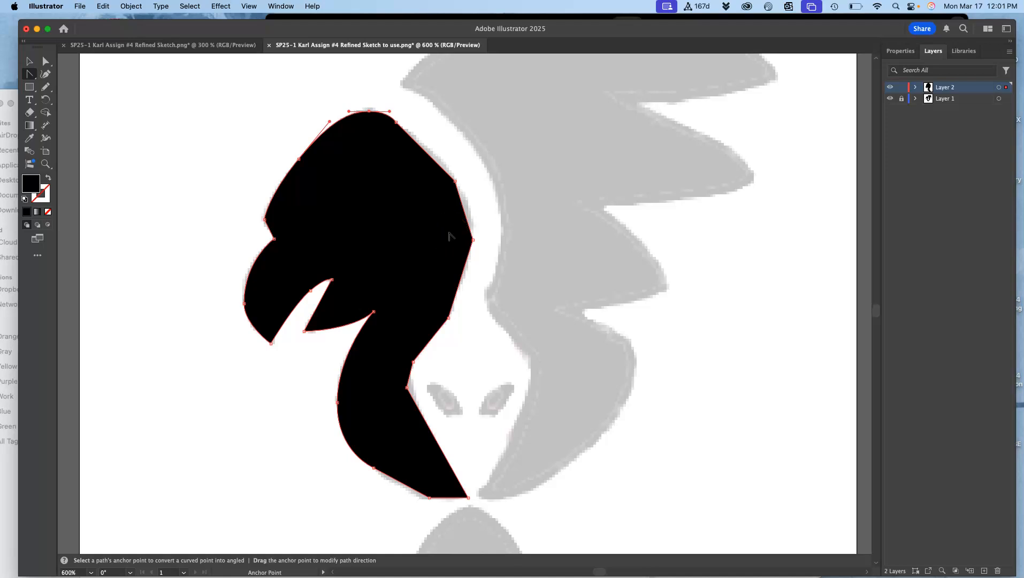
# - Start a new Pen path at the mane's front tip and trace the top feather's arched upper edge and curved underside to a corner notch
pyautogui.moveTo(29, 75); pyautogui.dragTo(53, 75)
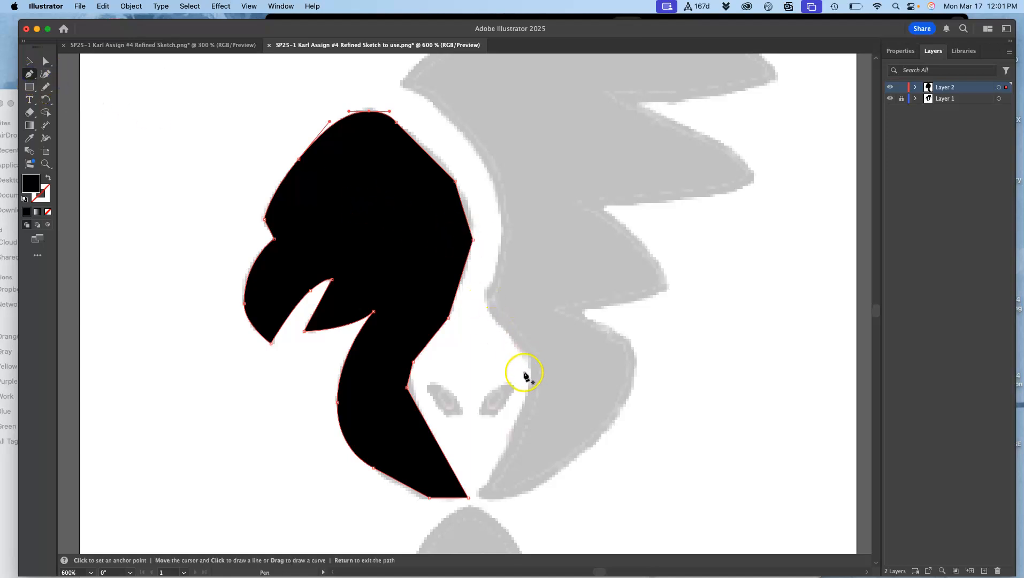
pyautogui.scroll(5, 524, 381)
pyautogui.hscroll(2, 524, 381)
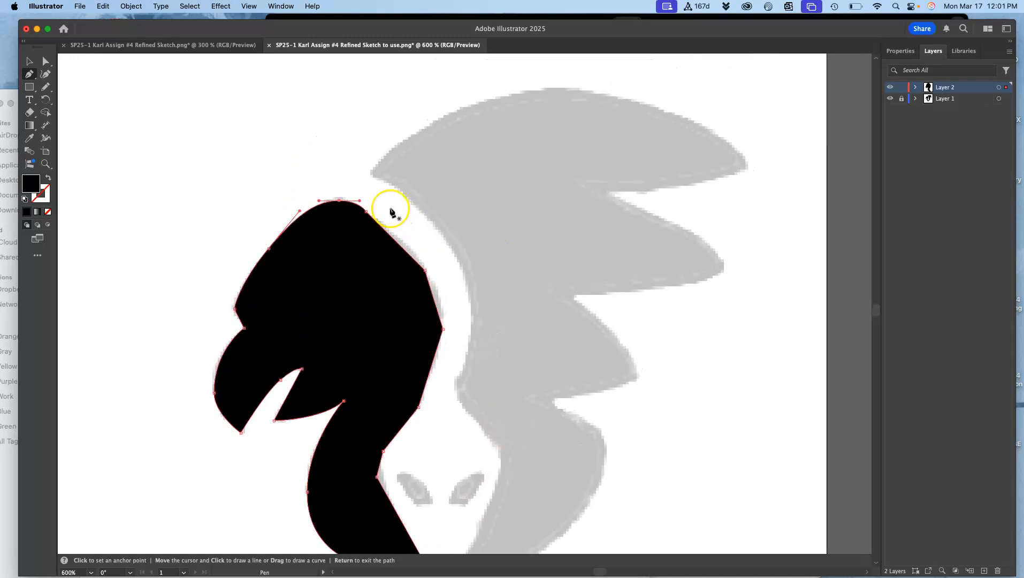
pyautogui.click(371, 173)
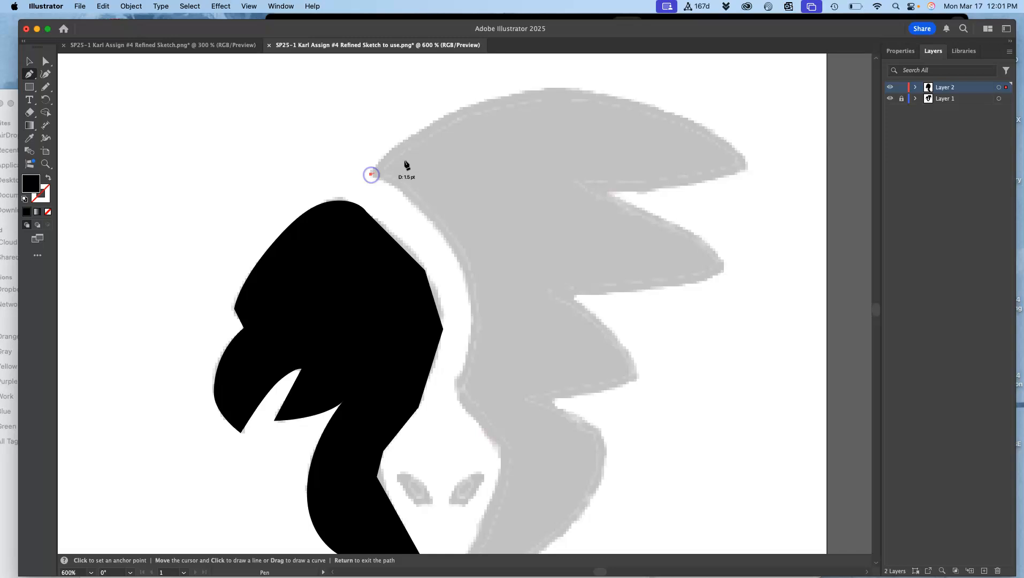
pyautogui.click(746, 166)
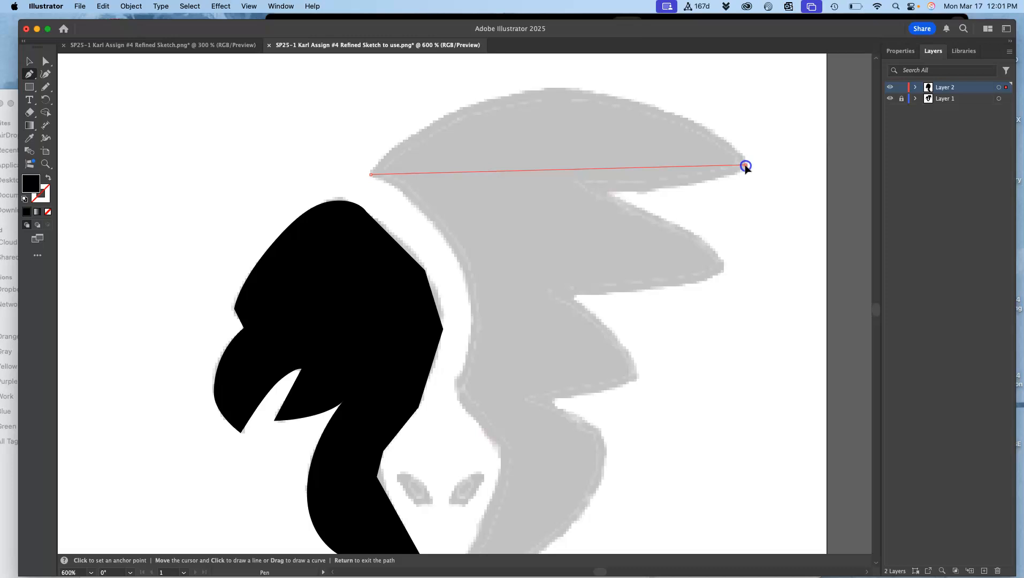
pyautogui.moveTo(745, 167); pyautogui.dragTo(760, 336)
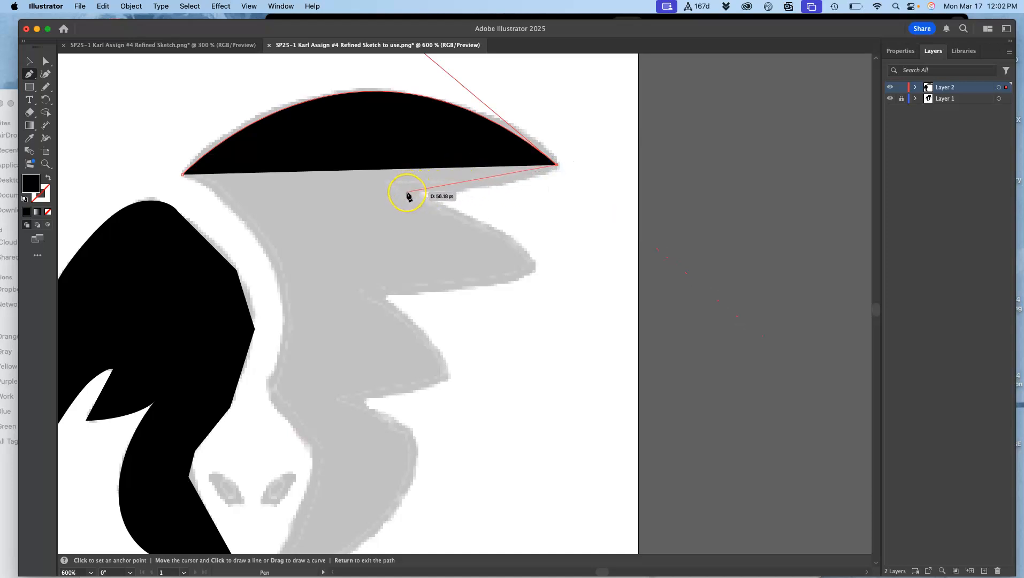
pyautogui.moveTo(407, 192); pyautogui.dragTo(305, 193)
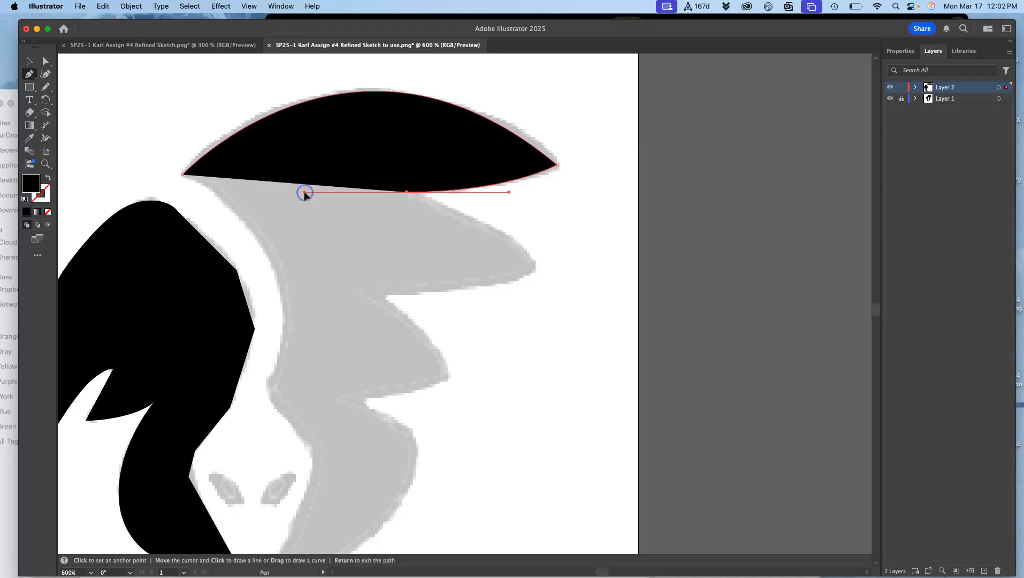
pyautogui.click(406, 191)
# - Trace the second feather with a smooth rounded tip and a curved underside ending in a corner point at the next notch
pyautogui.moveTo(538, 266); pyautogui.dragTo(525, 289)
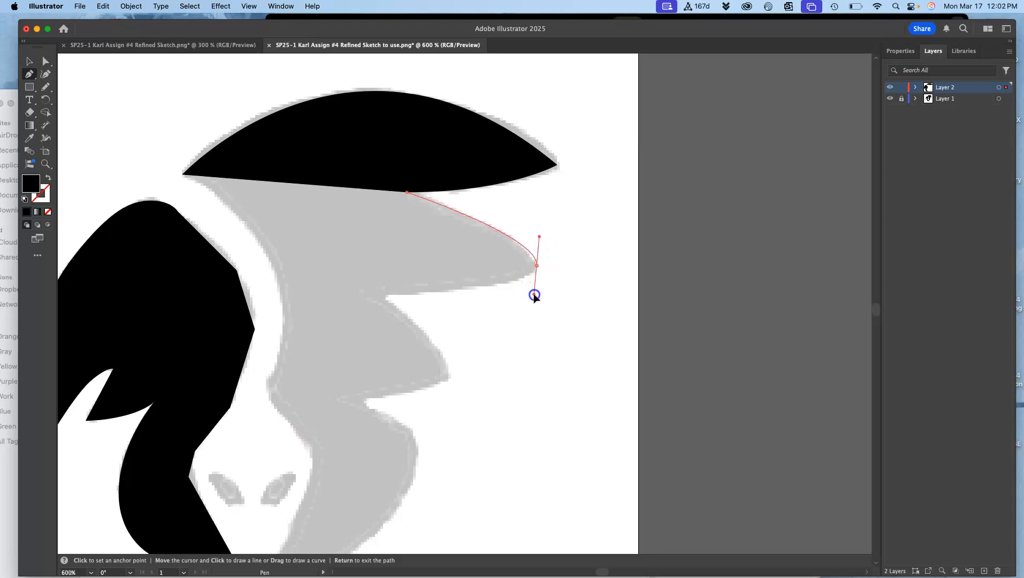
pyautogui.moveTo(534, 294); pyautogui.dragTo(534, 294)
pyautogui.click(537, 265)
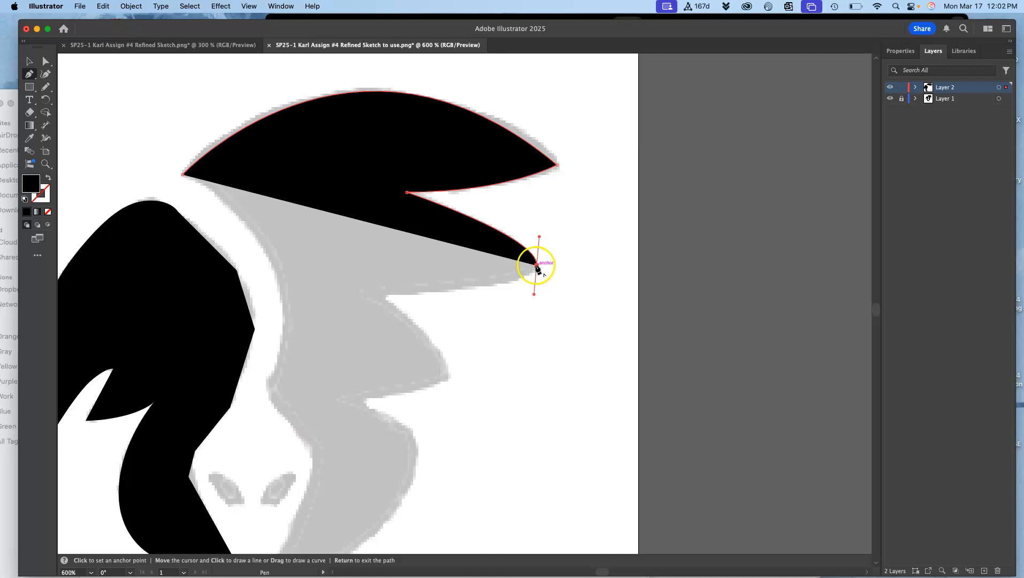
pyautogui.moveTo(380, 295); pyautogui.dragTo(212, 305)
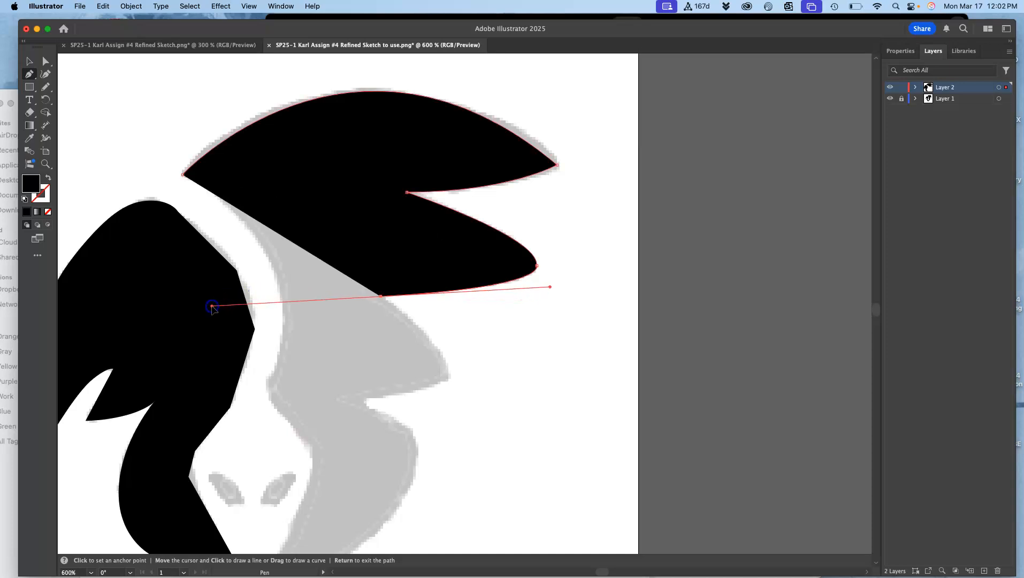
pyautogui.click(381, 296)
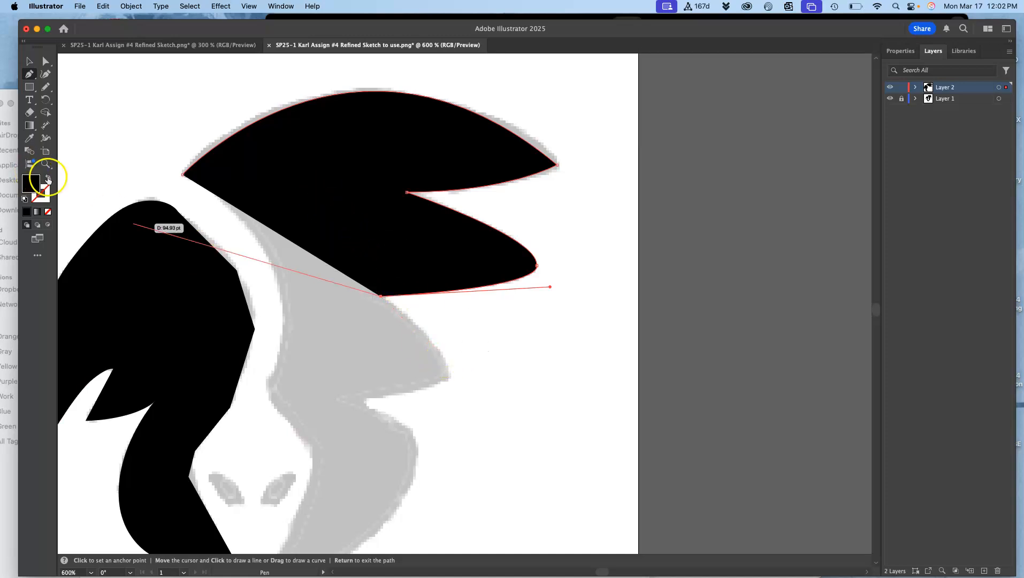
# - Swap fill and stroke to show the path as a black outline, and trace the third feather to a corner point at its lower notch
pyautogui.click(49, 178)
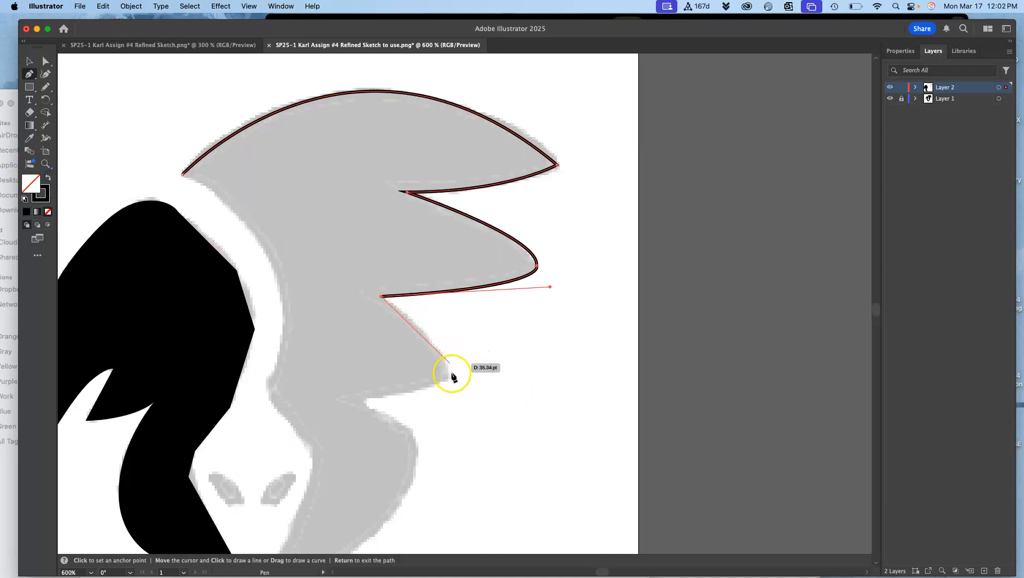
pyautogui.moveTo(451, 373); pyautogui.dragTo(444, 384)
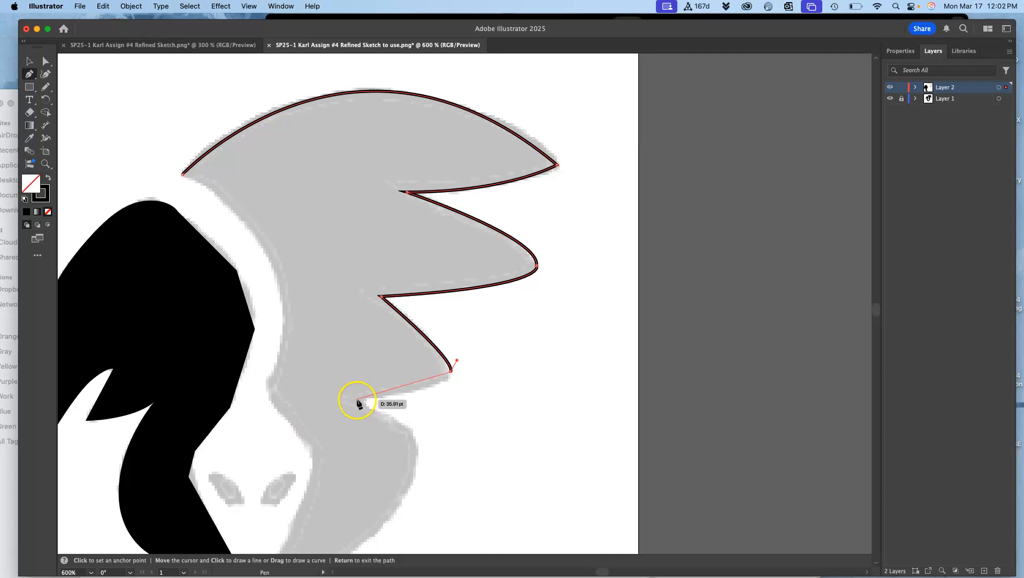
pyautogui.moveTo(349, 402); pyautogui.dragTo(234, 412)
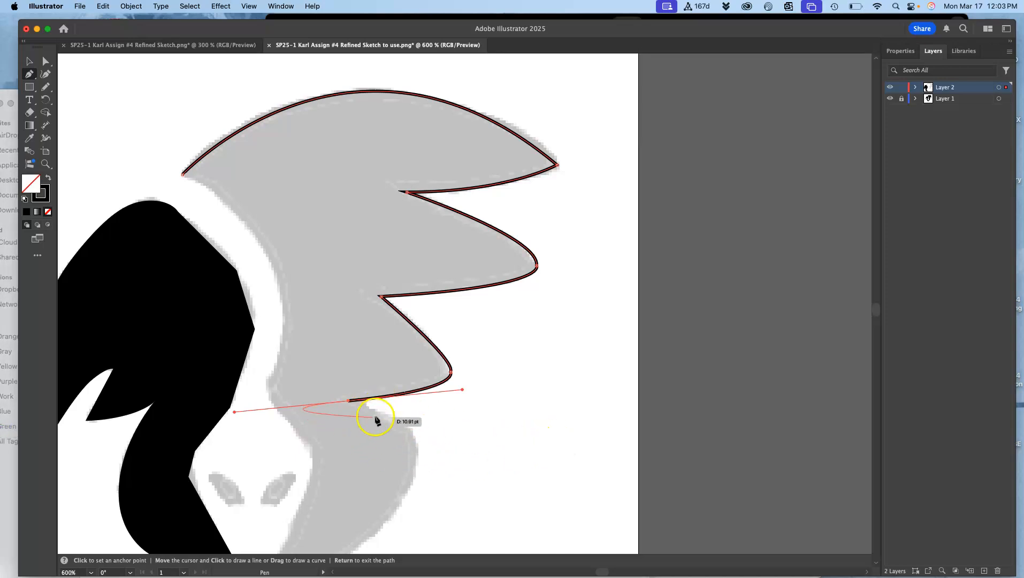
pyautogui.click(348, 401)
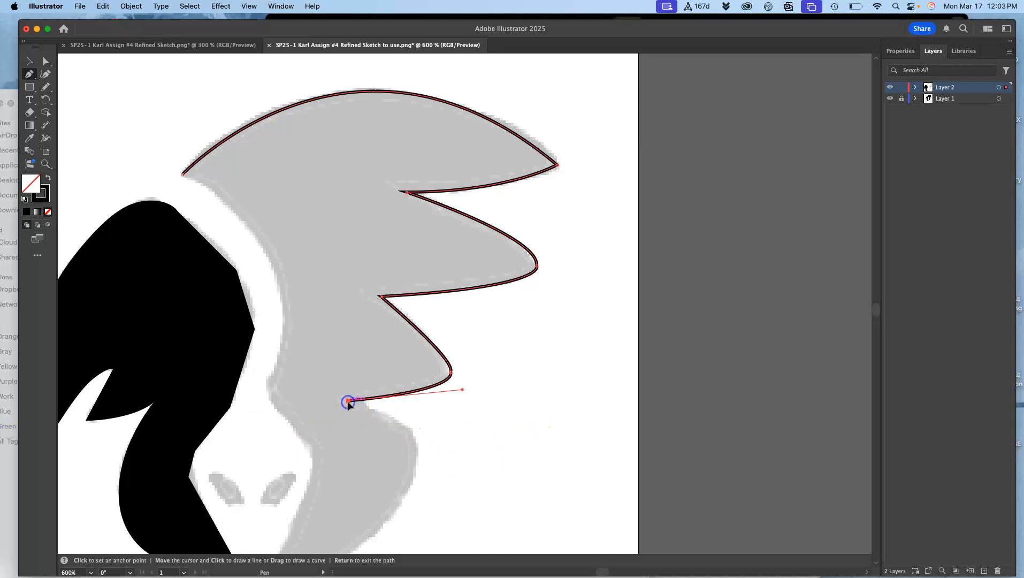
# - Trace a straight segment to the lowest feather's outer corner, curve along the outer neck edge, and end at the pointed base
pyautogui.click(413, 428)
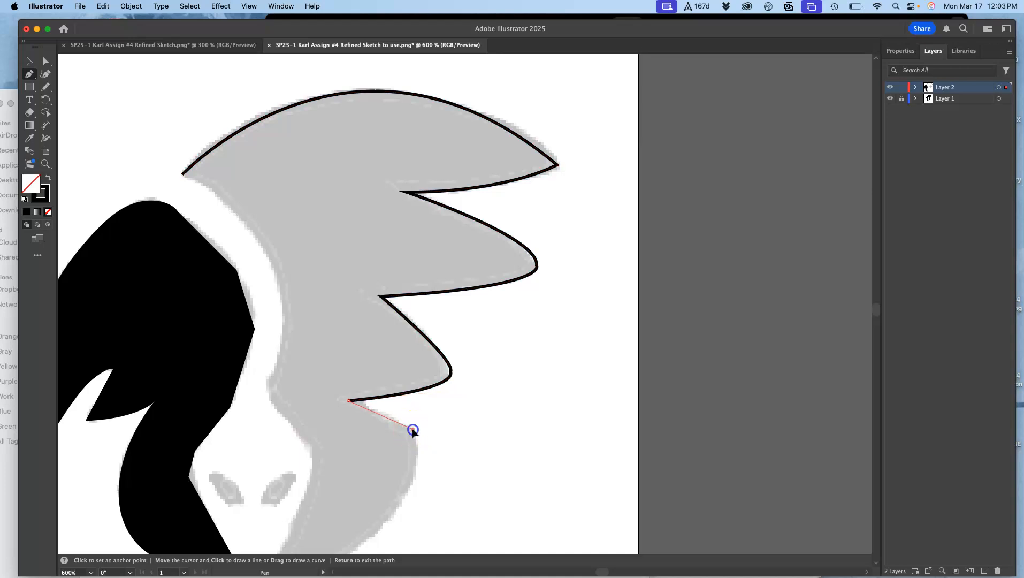
pyautogui.press('Return')
pyautogui.scroll(-3, 434, 487)
pyautogui.press('super+z')
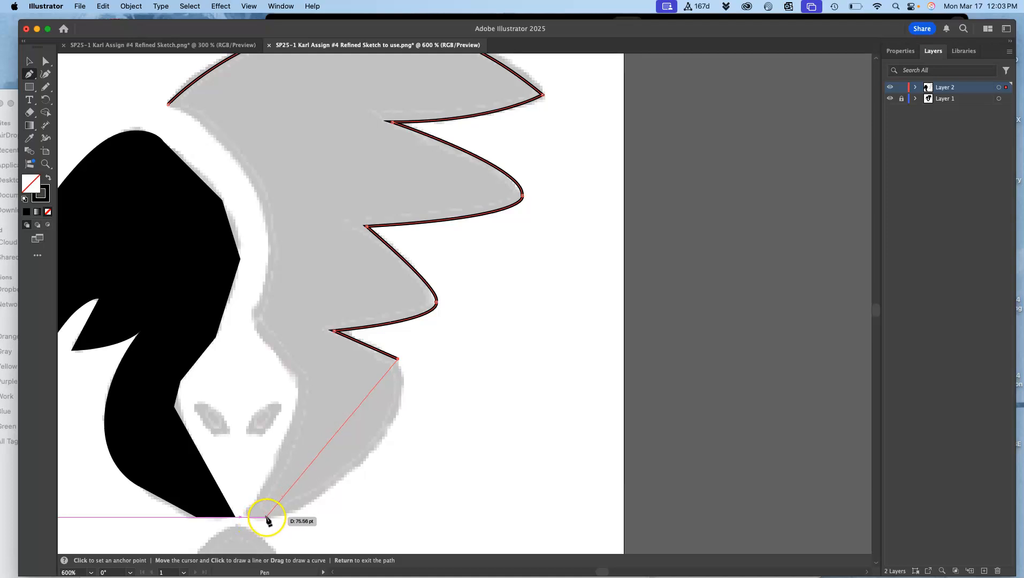
pyautogui.moveTo(270, 517); pyautogui.dragTo(159, 543)
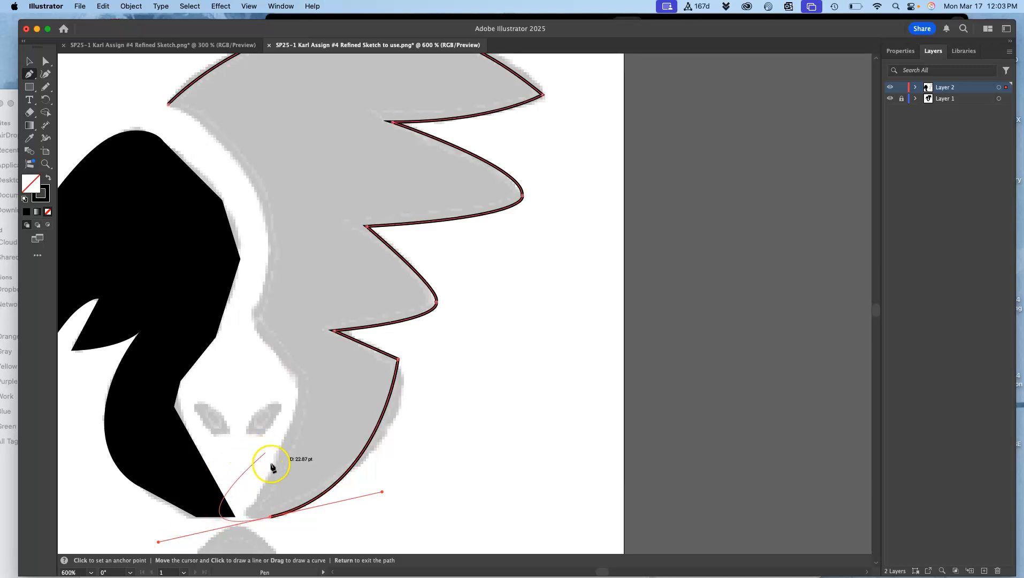
pyautogui.click(271, 517)
pyautogui.click(245, 517)
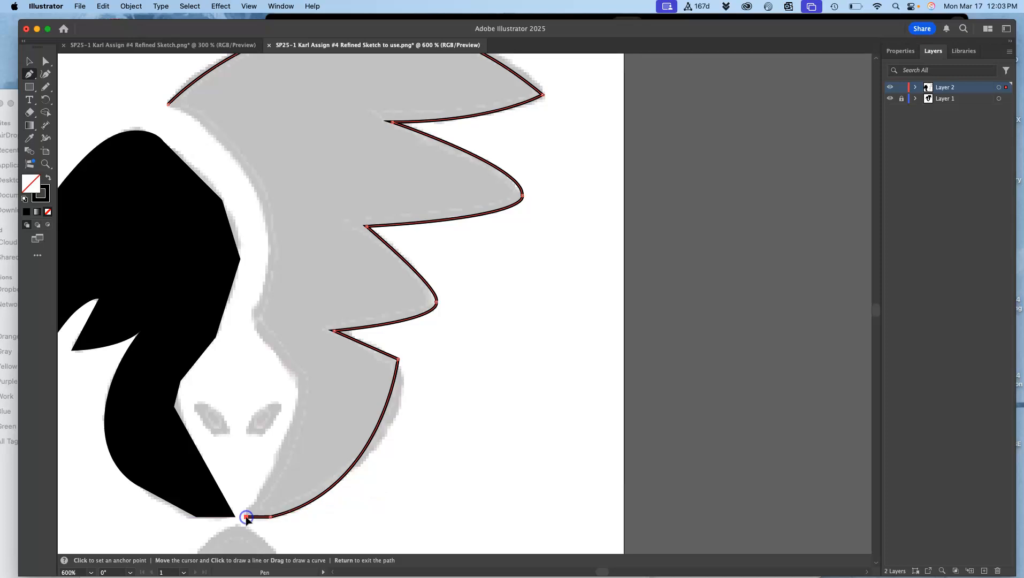
# - Trace the inner edge from the base through the neck bends up to the mane's front tip, closing the path
pyautogui.click(300, 407)
pyautogui.moveTo(300, 407); pyautogui.dragTo(298, 380)
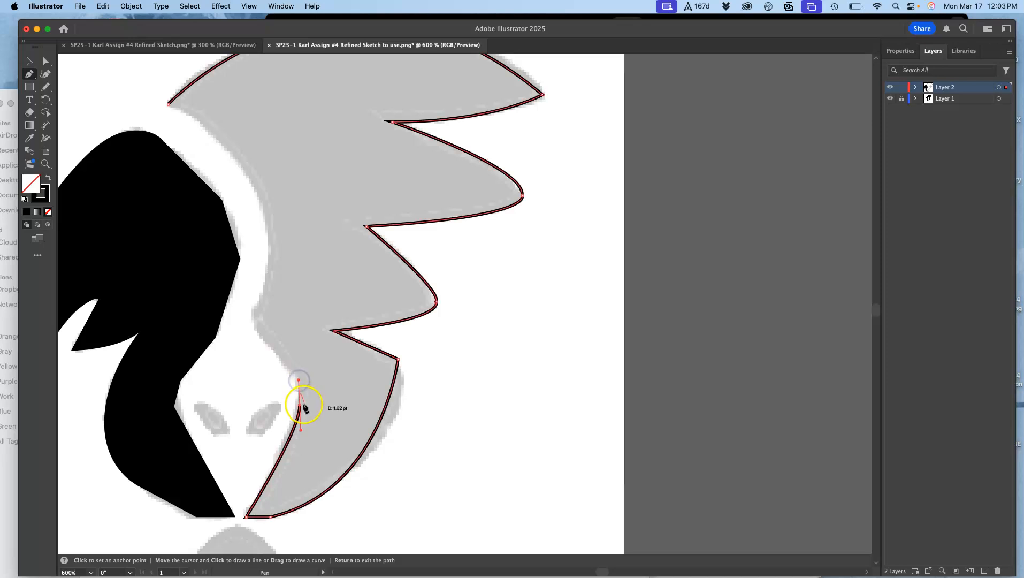
pyautogui.moveTo(296, 378); pyautogui.dragTo(291, 375)
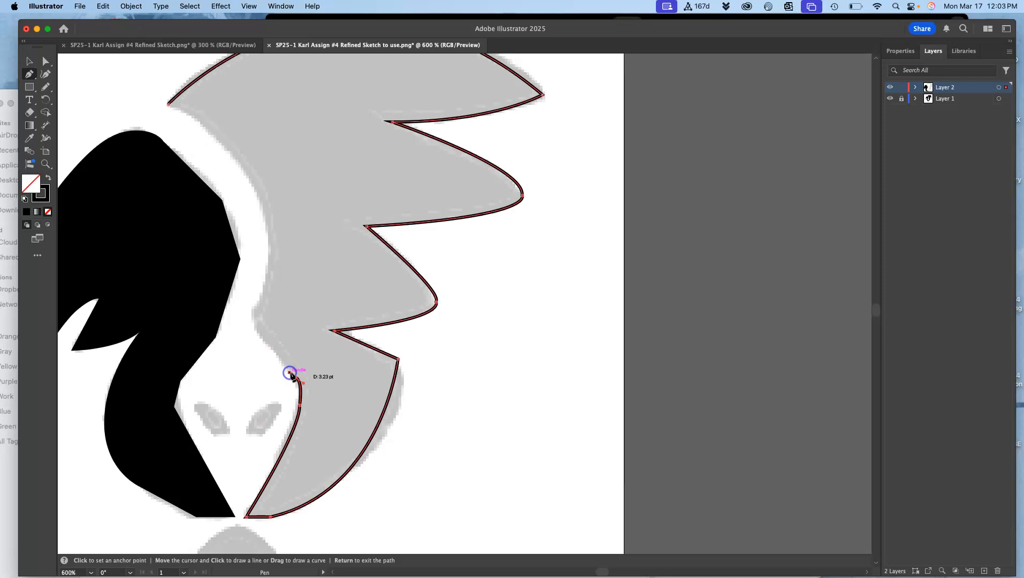
pyautogui.click(297, 379)
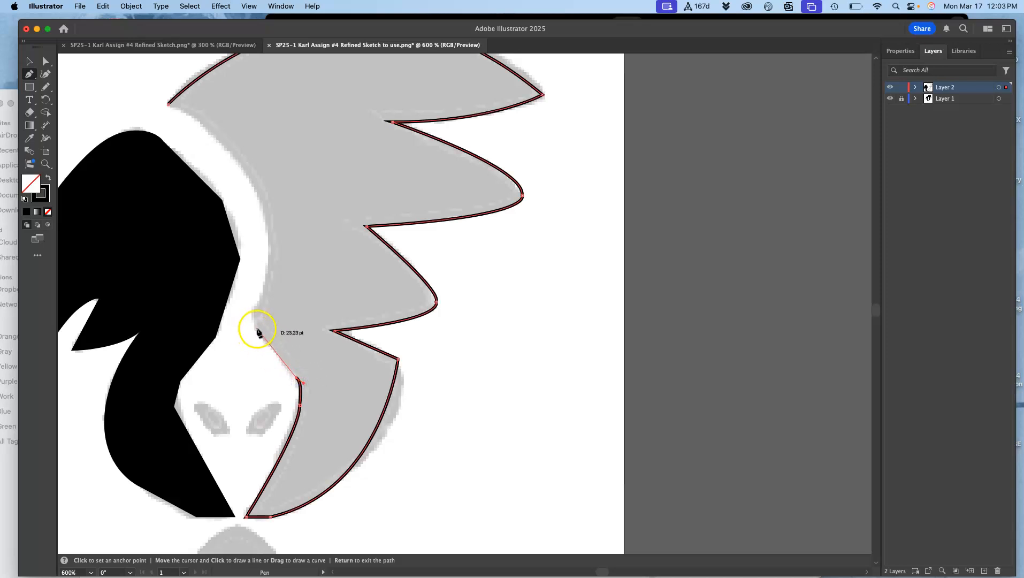
pyautogui.click(257, 327)
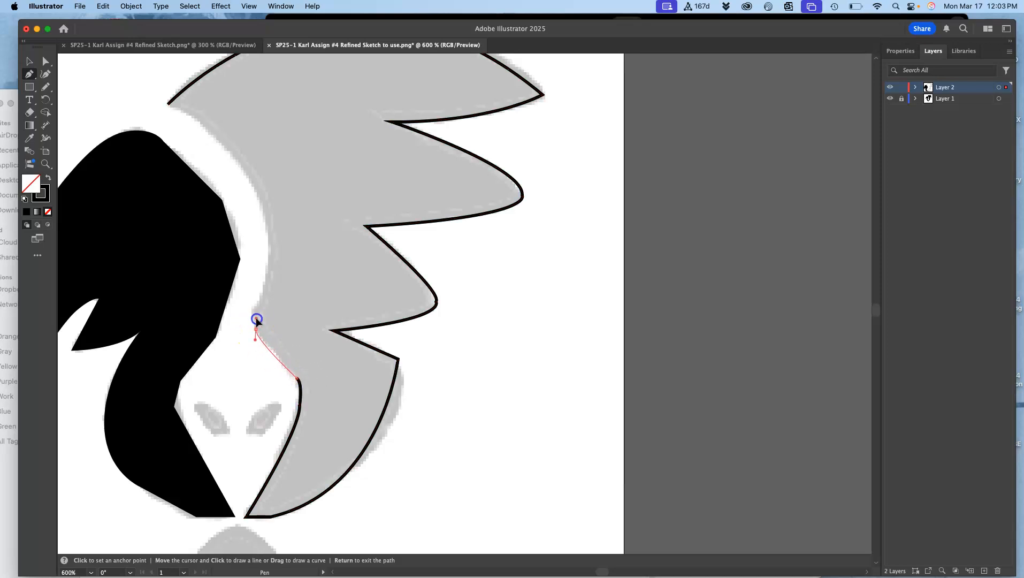
pyautogui.moveTo(253, 324); pyautogui.dragTo(208, 128)
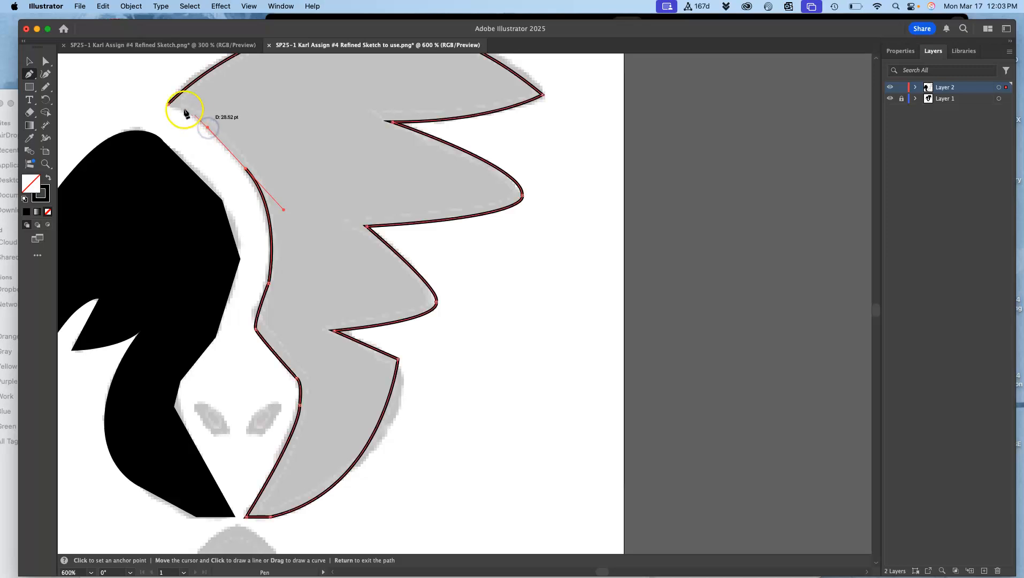
pyautogui.click(168, 104)
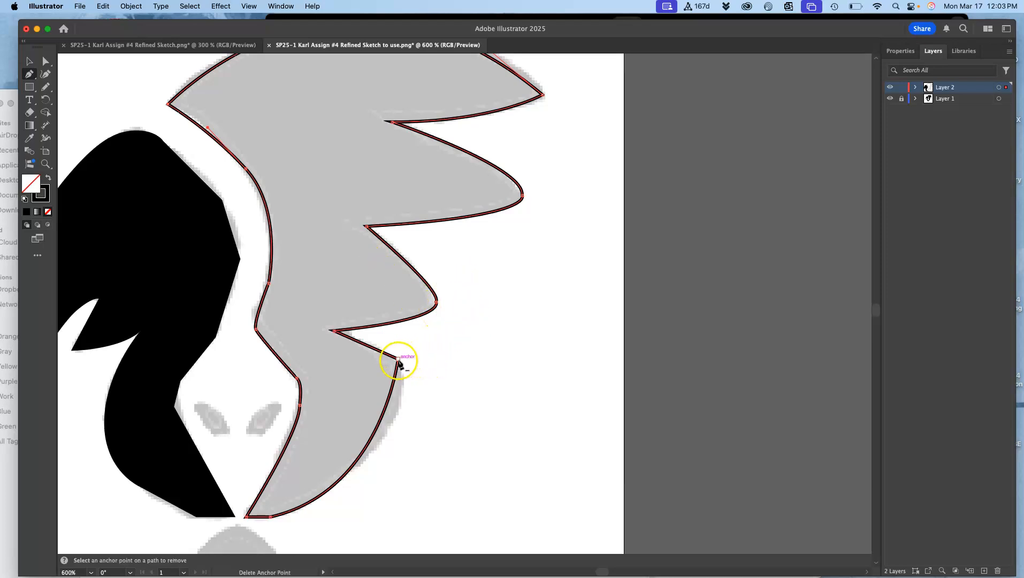
# - Move the anchor at the lowest feather's outer corner outward and slightly down so the outer neck curve fits the sketch
pyautogui.click(45, 60)
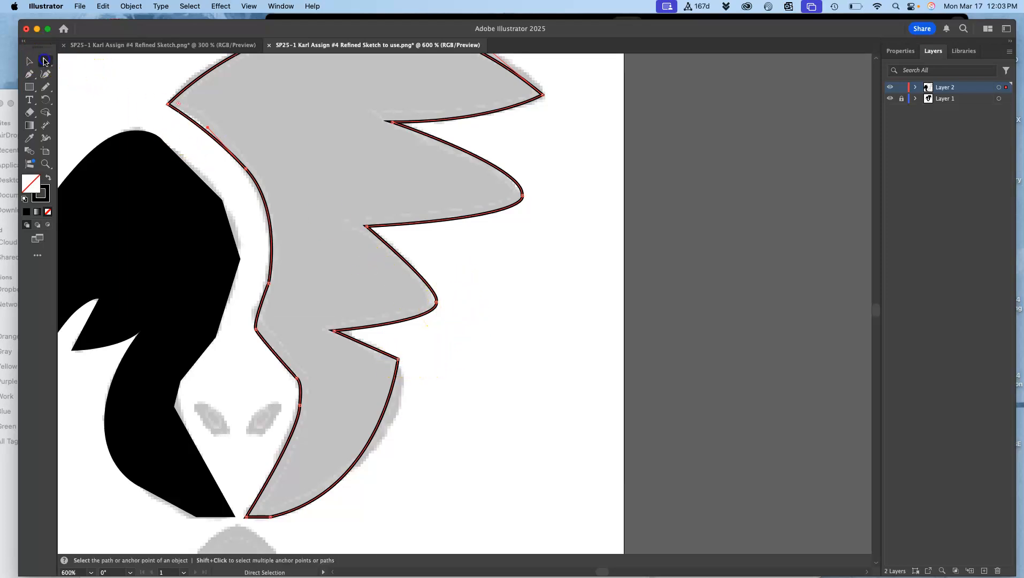
pyautogui.click(445, 355)
pyautogui.click(399, 360)
pyautogui.click(424, 351)
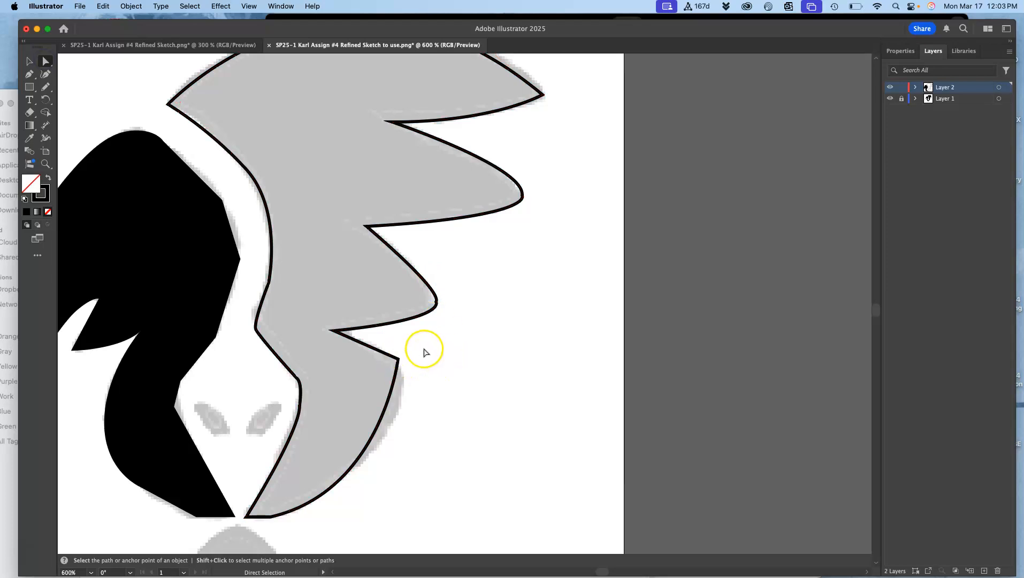
pyautogui.click(398, 361)
pyautogui.click(378, 350)
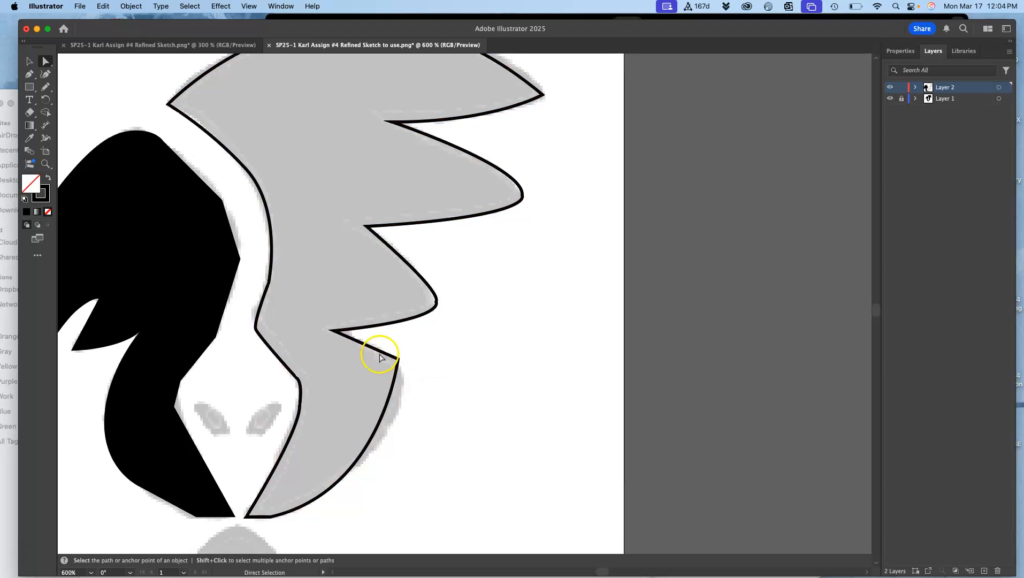
pyautogui.click(406, 366)
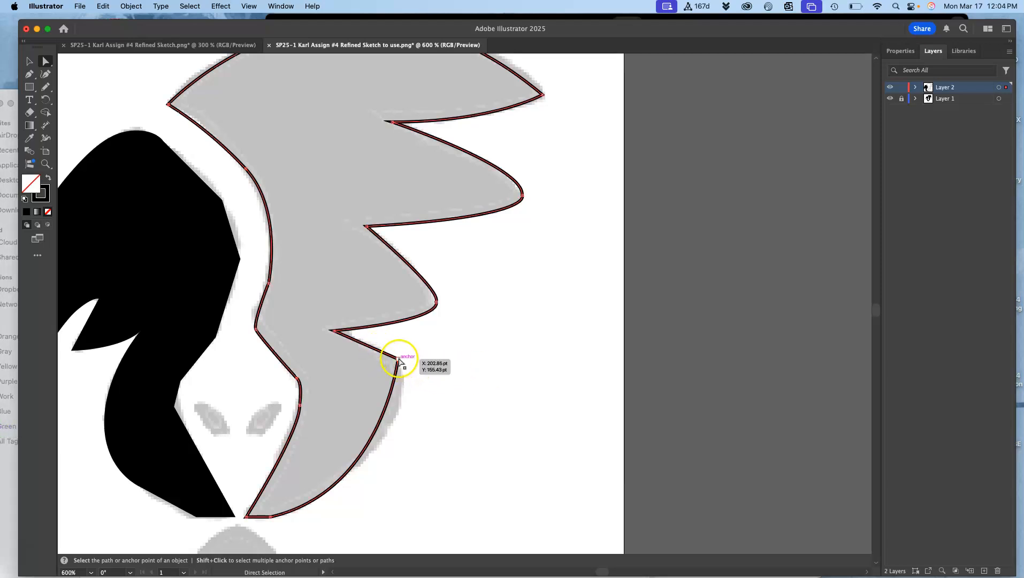
pyautogui.moveTo(399, 360)
pyautogui.mouseDown()
pyautogui.moveTo(418, 365)
pyautogui.moveTo(400, 363)
pyautogui.mouseUp()
pyautogui.click(449, 344)
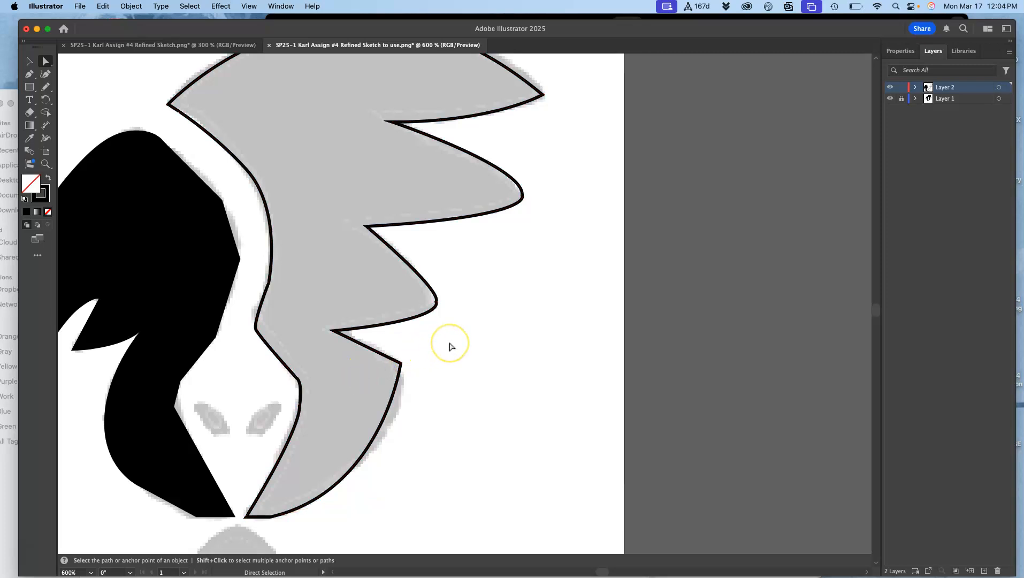
pyautogui.click(401, 365)
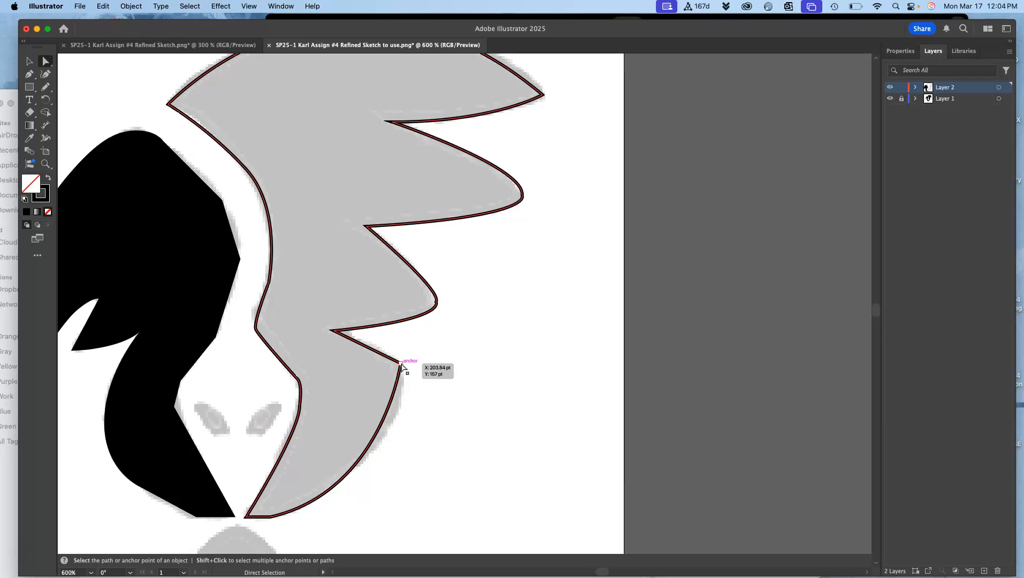
pyautogui.moveTo(402, 364); pyautogui.dragTo(410, 370)
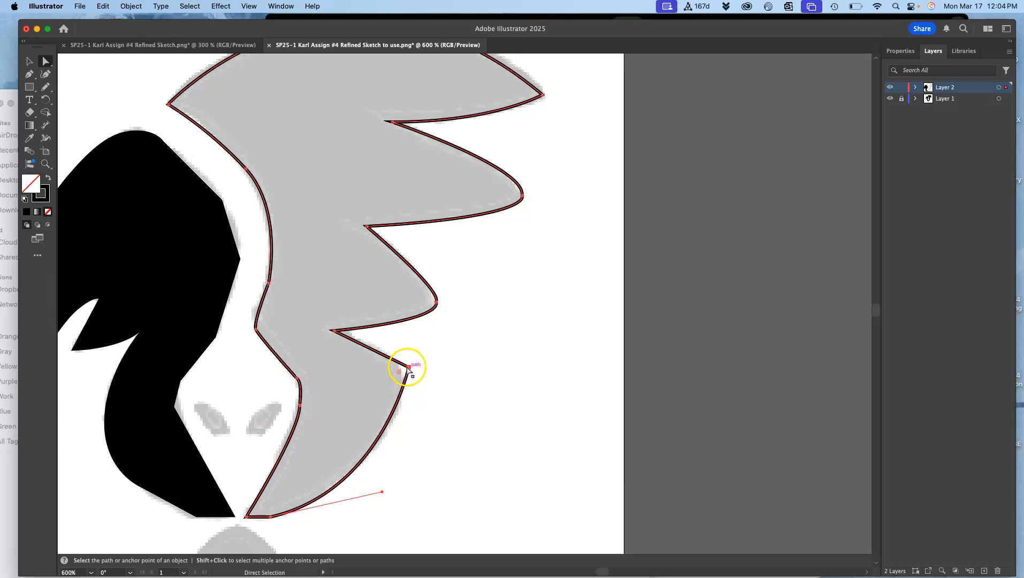
# - Try to convert the anchor at the lowest feather's outer corner to a smooth point with short handles
pyautogui.click(30, 74)
pyautogui.moveTo(30, 78); pyautogui.dragTo(82, 90)
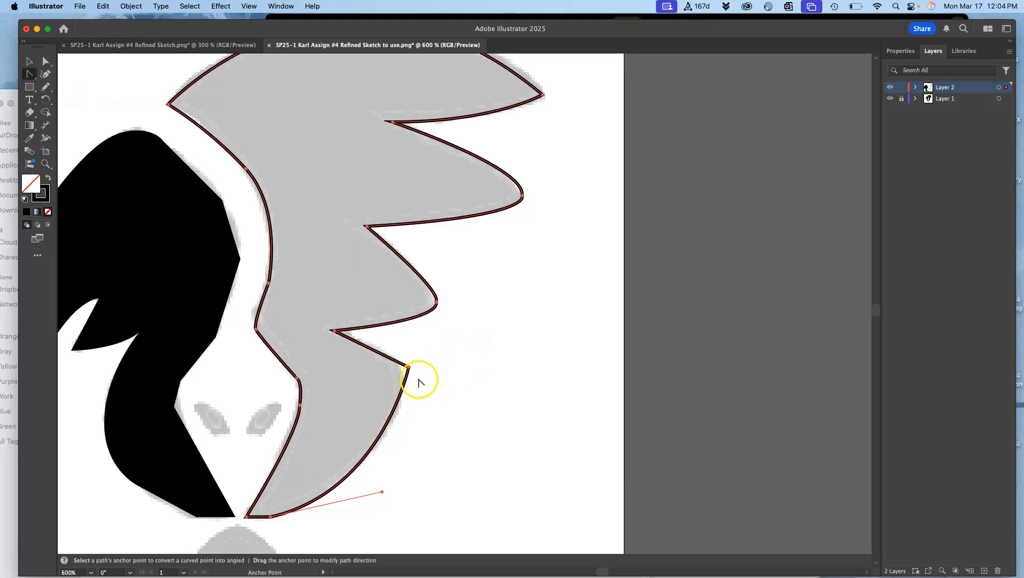
pyautogui.moveTo(409, 367); pyautogui.dragTo(413, 380)
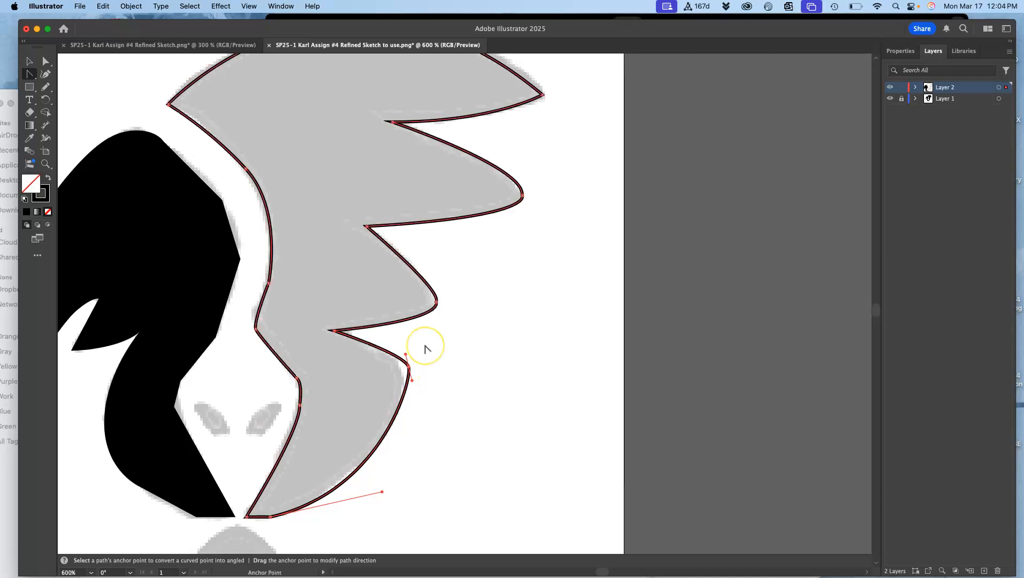
pyautogui.press('super+z')
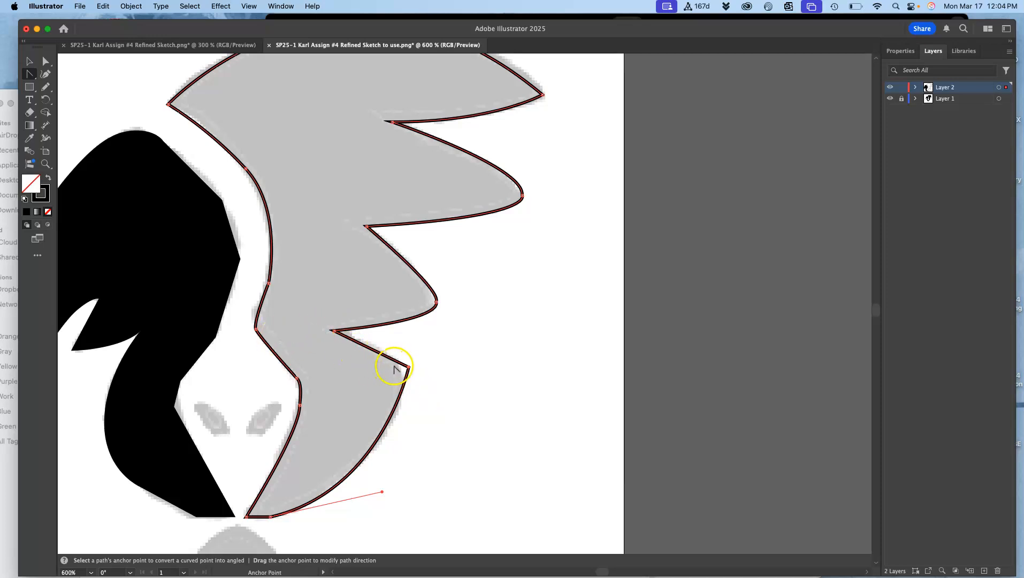
# - Round the lowest feather's outer corner with a large corner radius so the outline follows the sketch
pyautogui.click(46, 61)
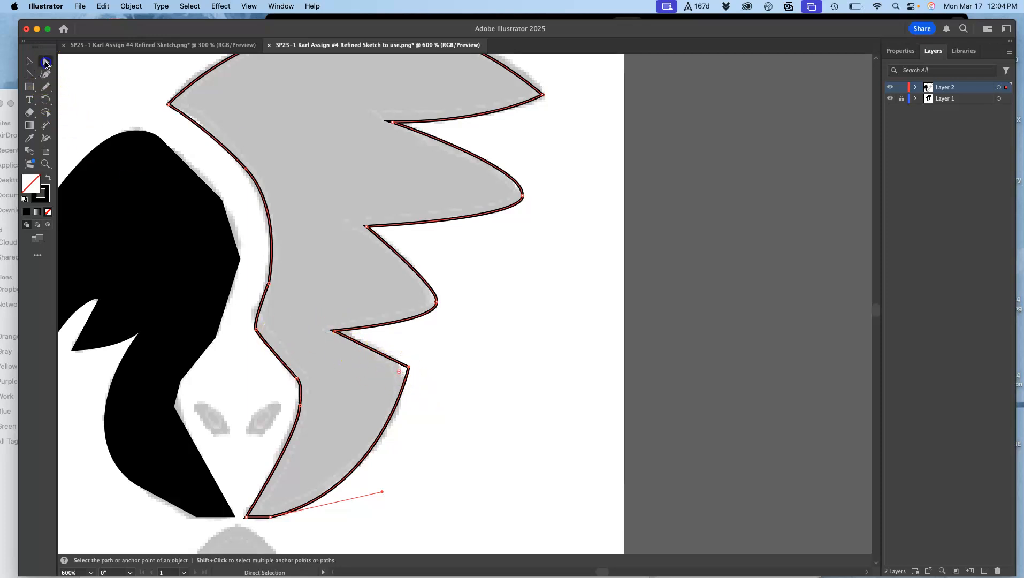
pyautogui.click(456, 348)
pyautogui.click(408, 368)
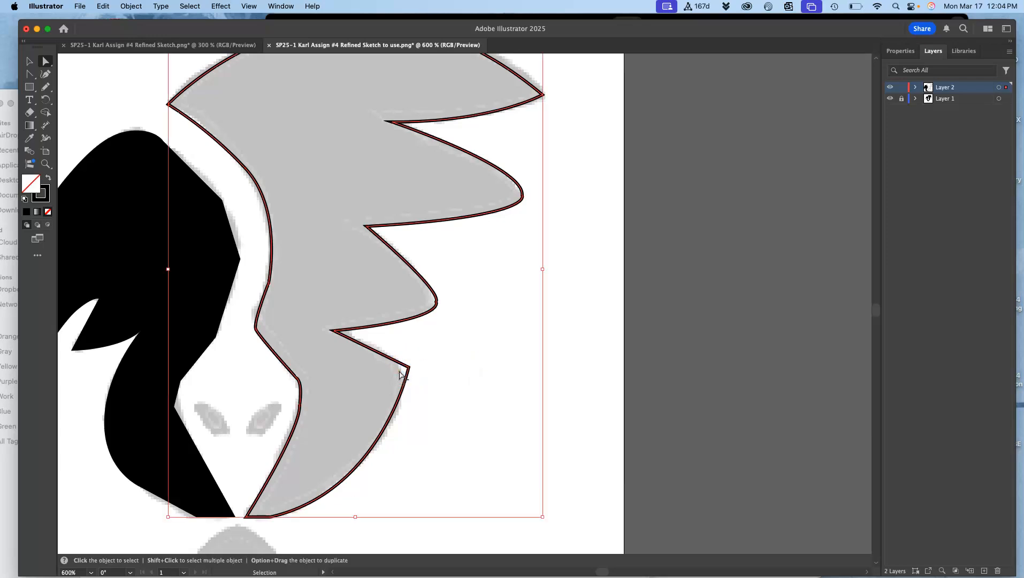
pyautogui.press('super+equal')
pyautogui.press('super+equal')
pyautogui.press('super+equal')
pyautogui.press('super+equal')
pyautogui.press('super+equal')
pyautogui.press('super+equal')
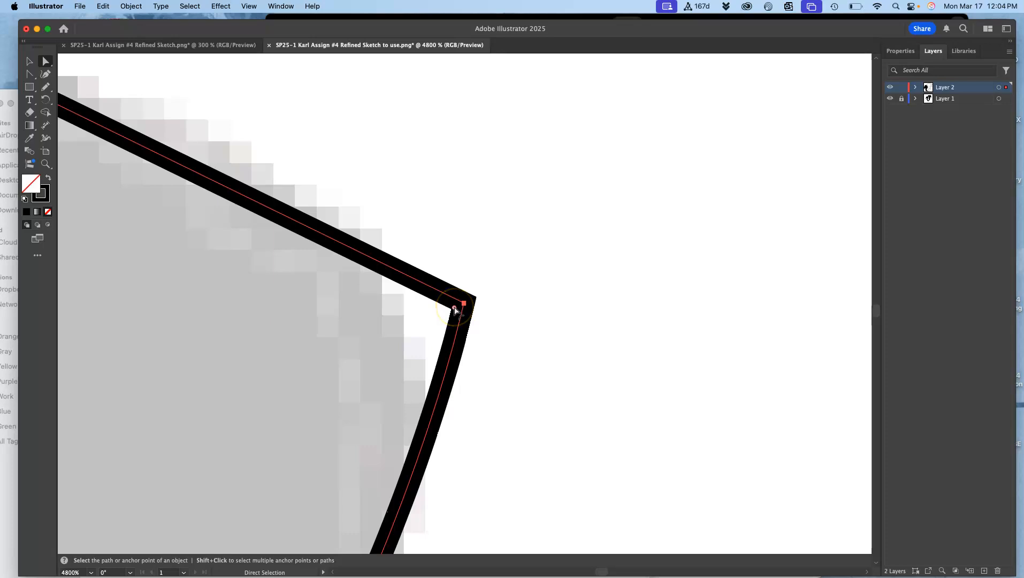
pyautogui.moveTo(454, 309); pyautogui.dragTo(264, 425)
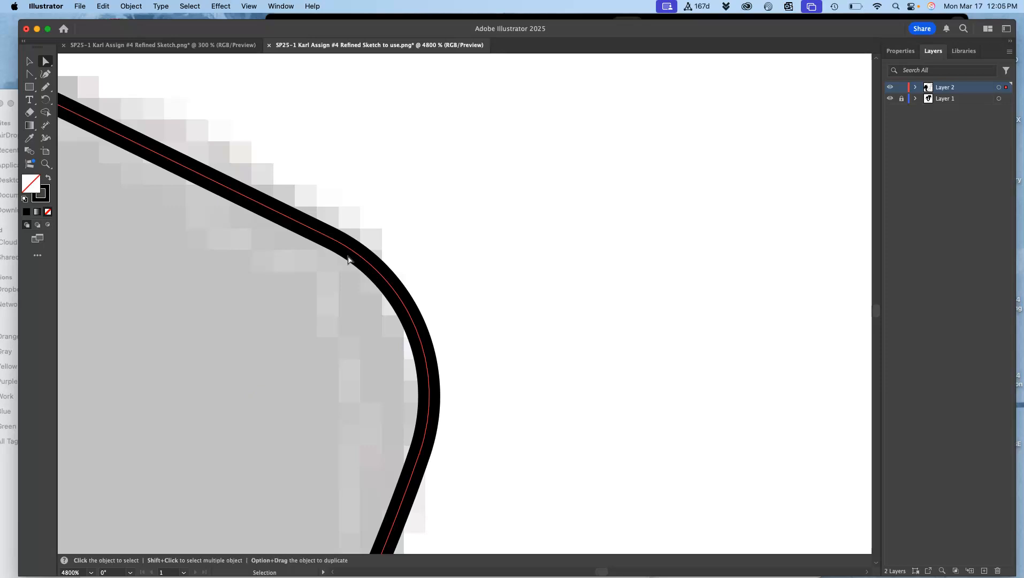
# - Smooth the bend in the mane's inner edge above the neck notch with the Smooth tool
pyautogui.scroll(-6, 348, 259)
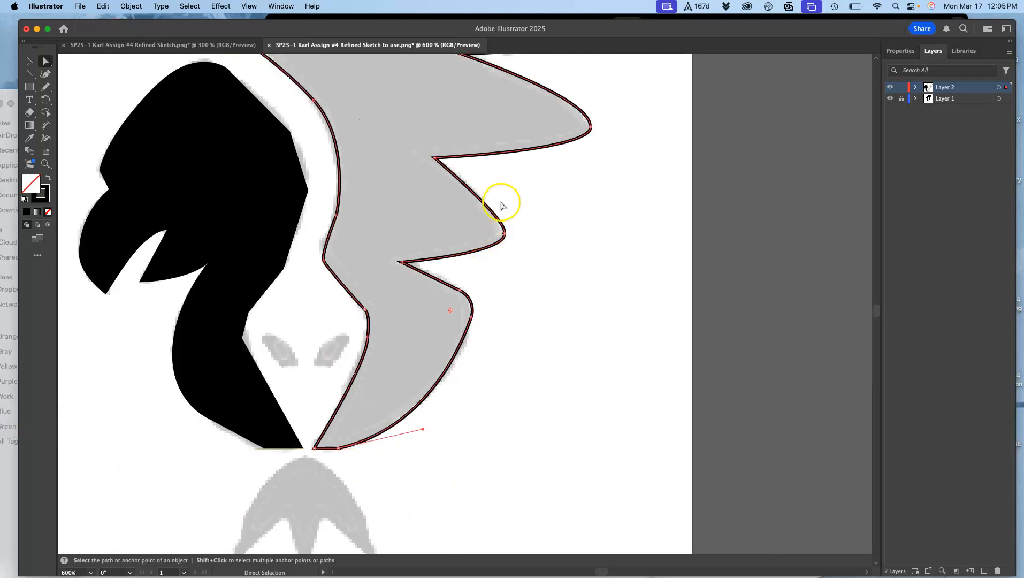
pyautogui.scroll(5, 494, 192)
pyautogui.hscroll(-2, 494, 192)
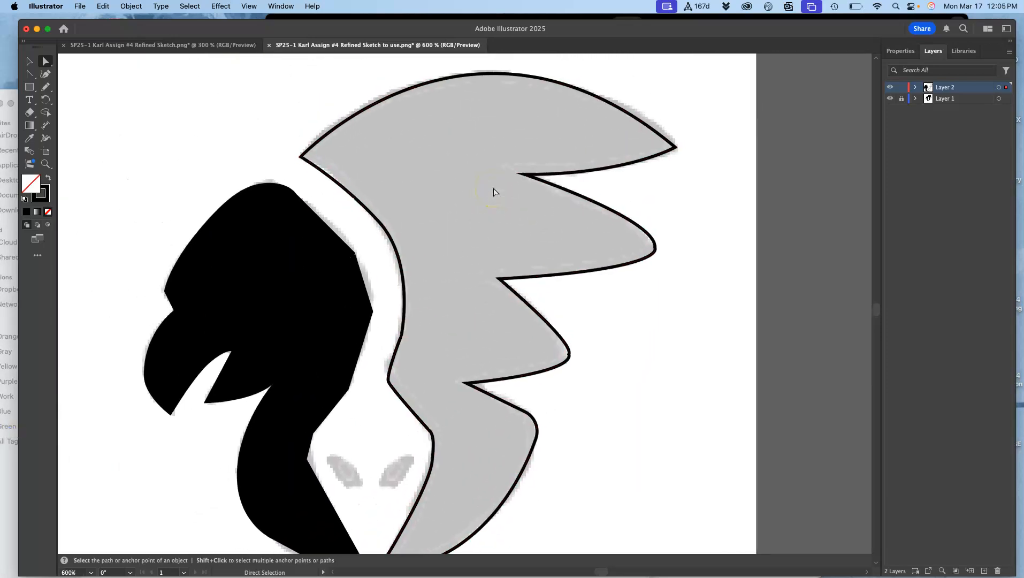
pyautogui.scroll(-1, 494, 192)
pyautogui.hscroll(-1, 494, 192)
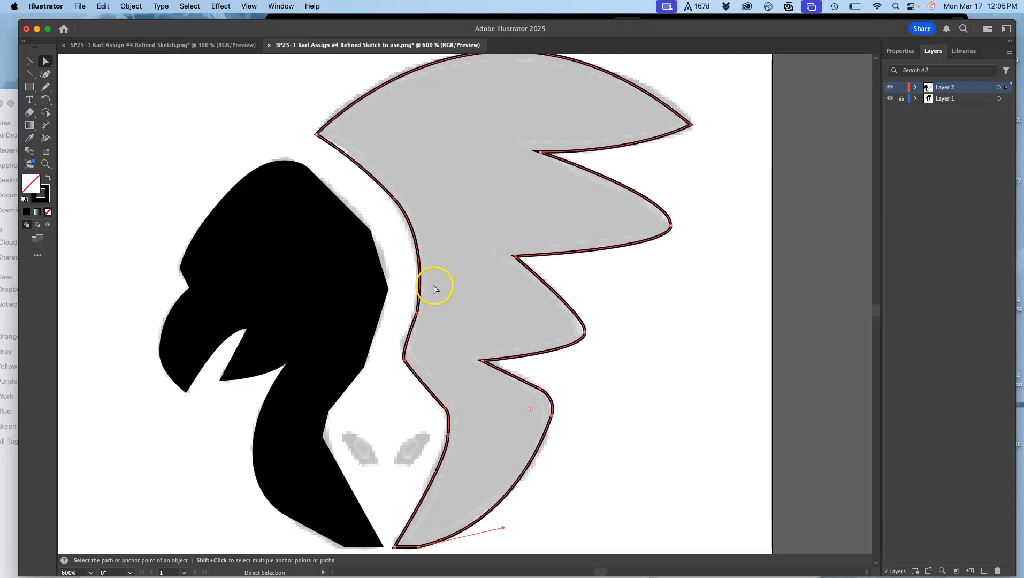
pyautogui.scroll(6, 436, 293)
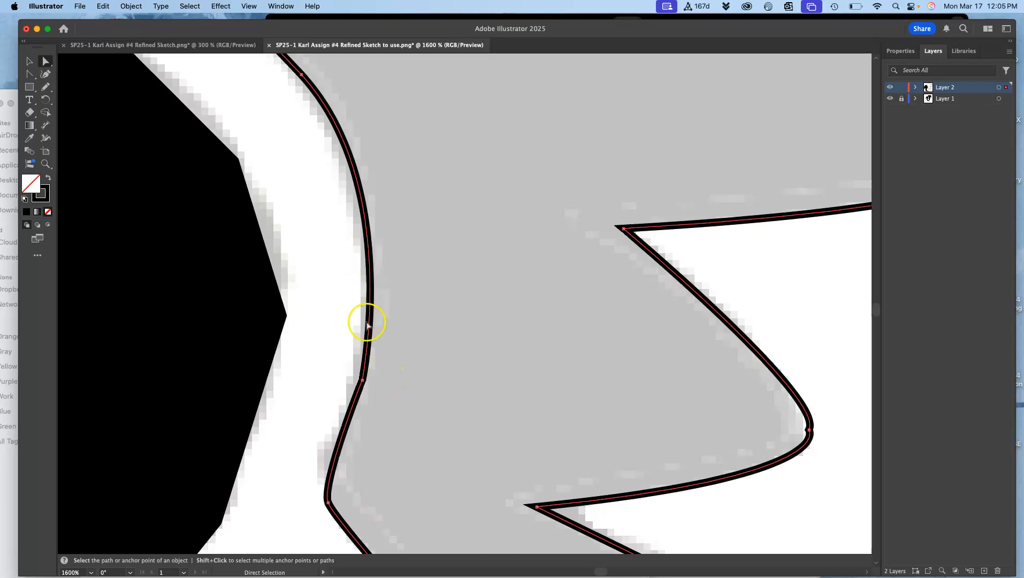
pyautogui.click(46, 87)
pyautogui.moveTo(46, 90); pyautogui.dragTo(85, 124)
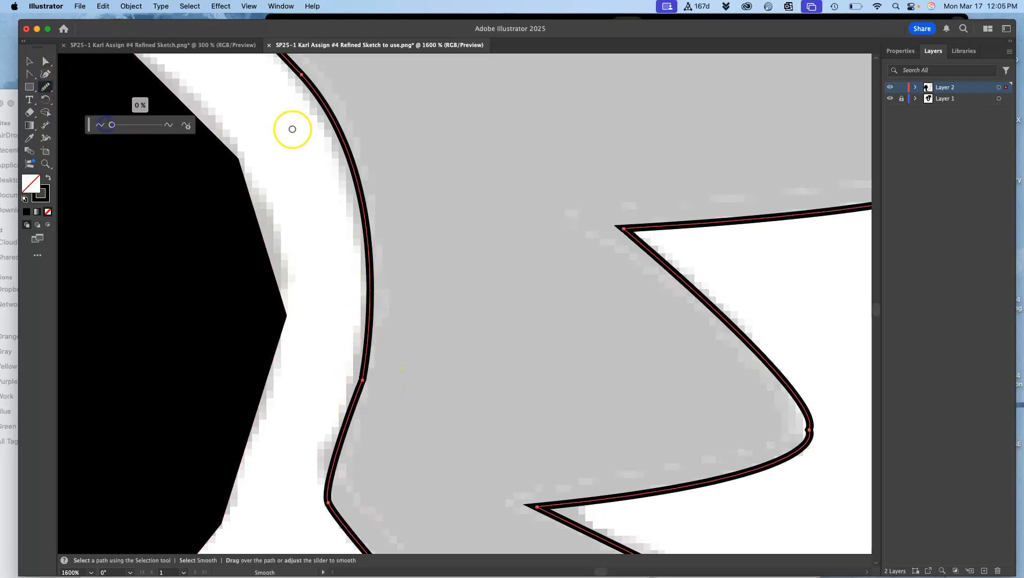
pyautogui.moveTo(308, 68)
pyautogui.mouseDown()
pyautogui.moveTo(337, 166)
pyautogui.moveTo(360, 309)
pyautogui.moveTo(354, 430)
pyautogui.moveTo(367, 230)
pyautogui.moveTo(340, 451)
pyautogui.mouseUp()
pyautogui.moveTo(376, 323); pyautogui.dragTo(376, 333)
pyautogui.moveTo(338, 437); pyautogui.dragTo(338, 440)
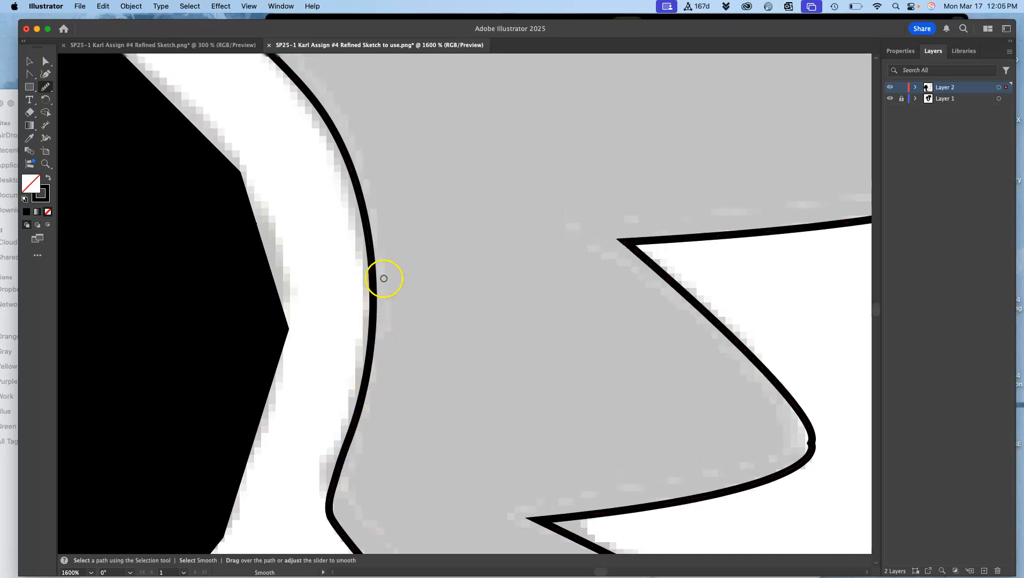
# - Smooth the upper inner edge of the mane from near its front tip through the curve behind the head
pyautogui.scroll(5, 384, 279)
pyautogui.moveTo(230, 87); pyautogui.dragTo(232, 86)
pyautogui.moveTo(342, 165); pyautogui.dragTo(384, 292)
pyautogui.scroll(3, 337, 214)
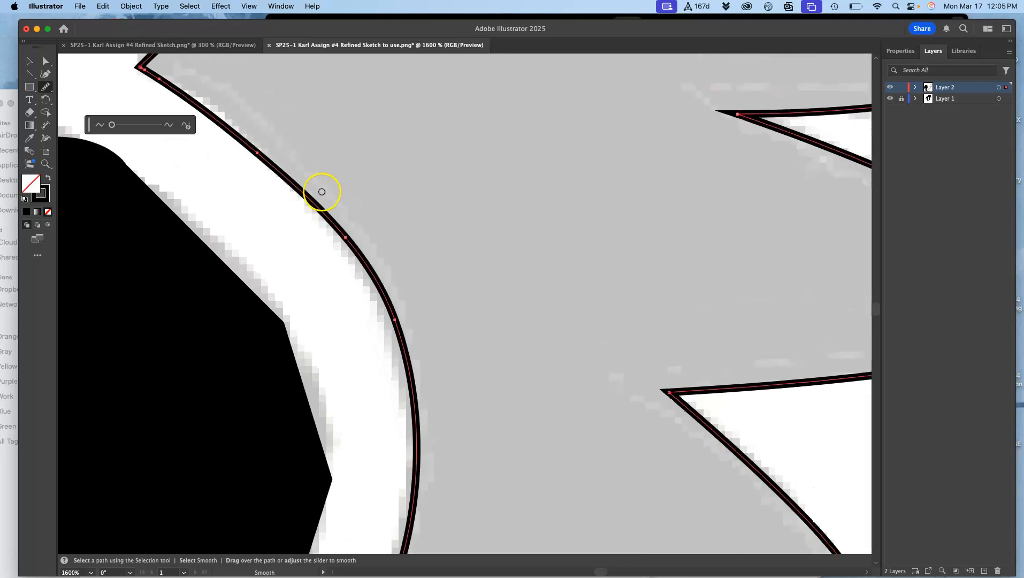
pyautogui.moveTo(186, 100)
pyautogui.mouseDown()
pyautogui.moveTo(402, 259)
pyautogui.moveTo(423, 303)
pyautogui.mouseUp()
# - Swap the mane's fill and stroke so the shape is solid black with no outline
pyautogui.press('super+minus')
pyautogui.press('super+minus')
pyautogui.press('super+minus')
pyautogui.press('super+minus')
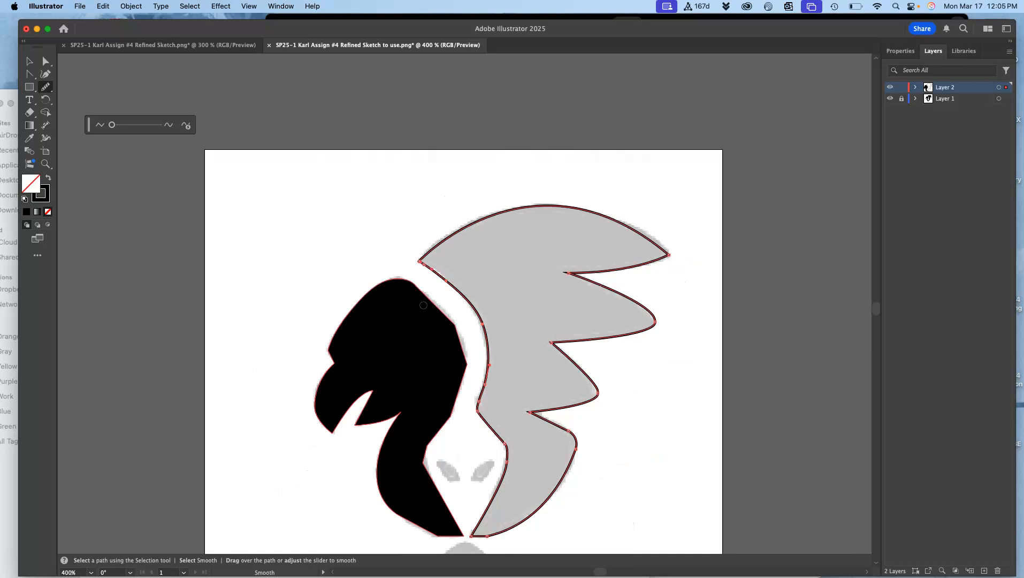
pyautogui.scroll(-2, 423, 305)
pyautogui.hscroll(1, 423, 305)
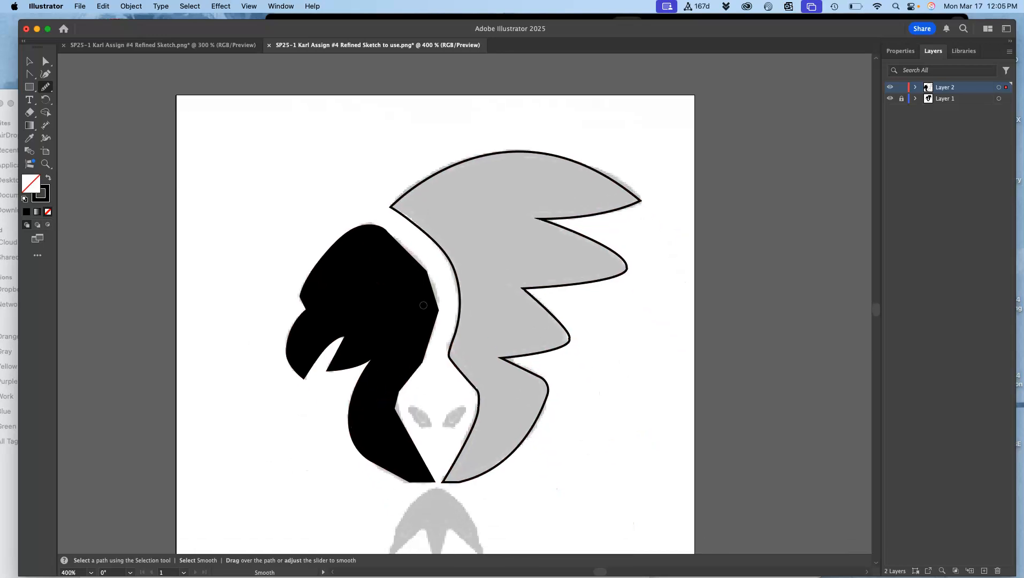
pyautogui.click(49, 182)
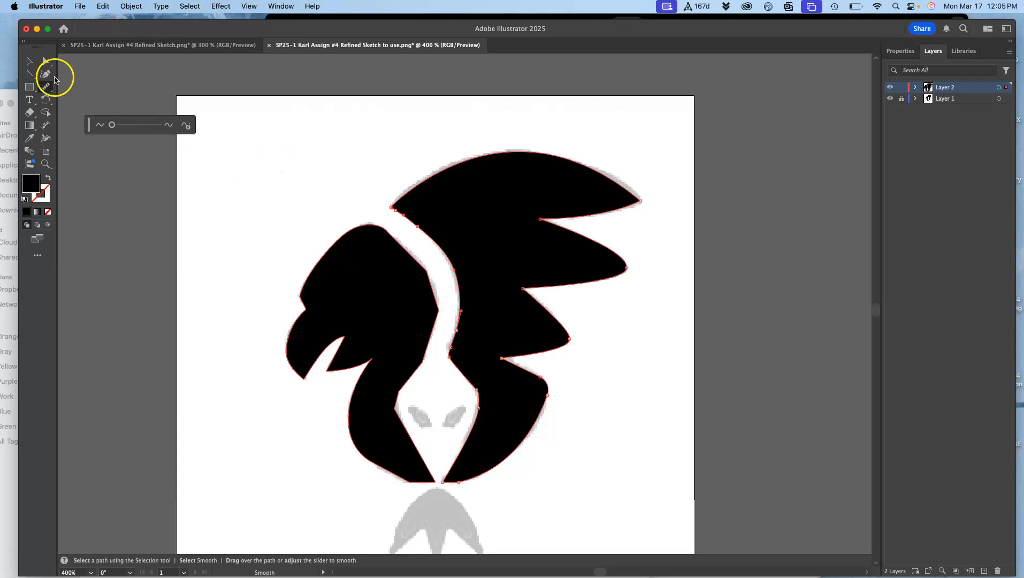
# - Switch to the Pencil tool and set its fidelity one notch short of Smooth
pyautogui.click(29, 76)
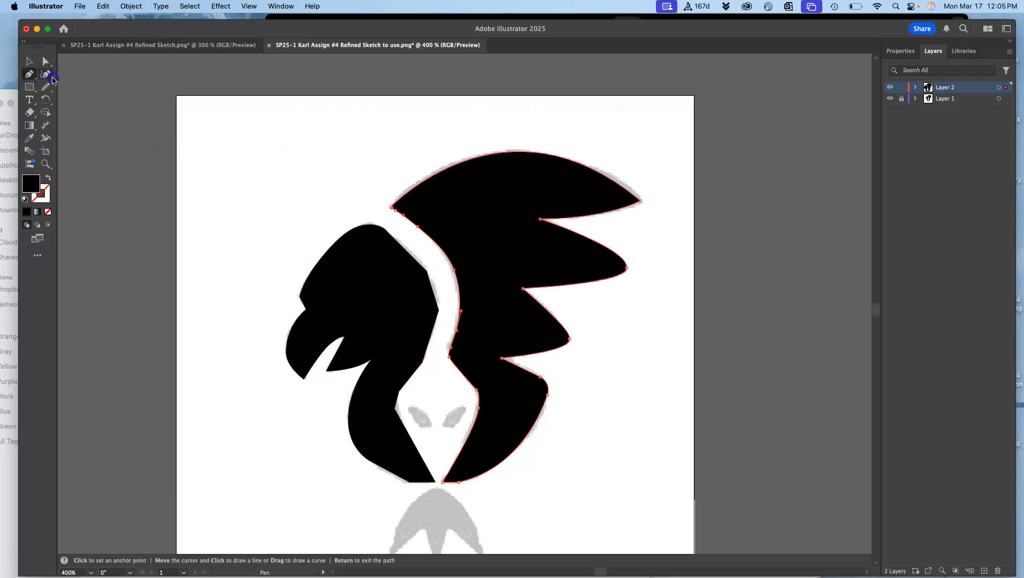
pyautogui.click(46, 89)
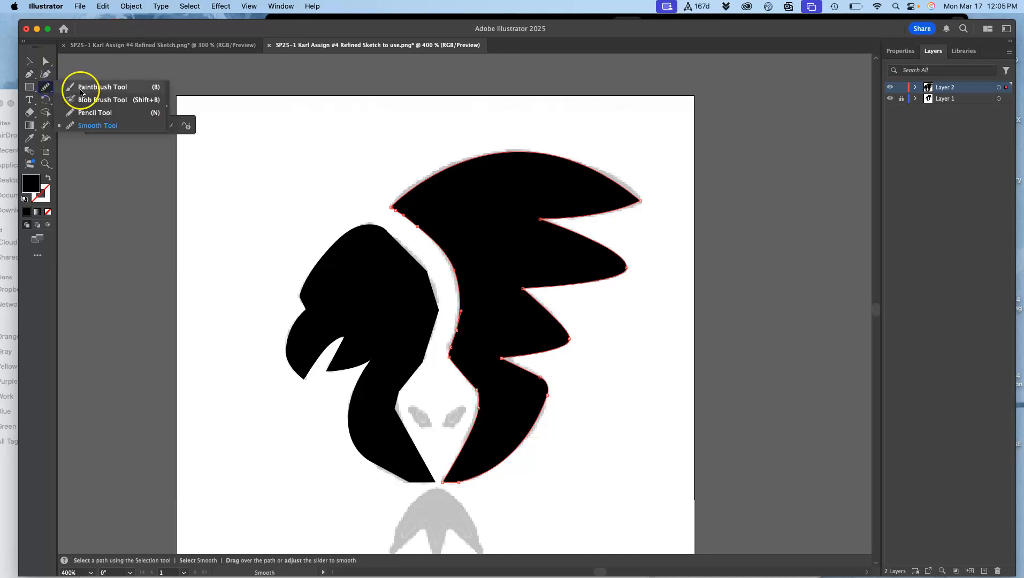
pyautogui.click(85, 114)
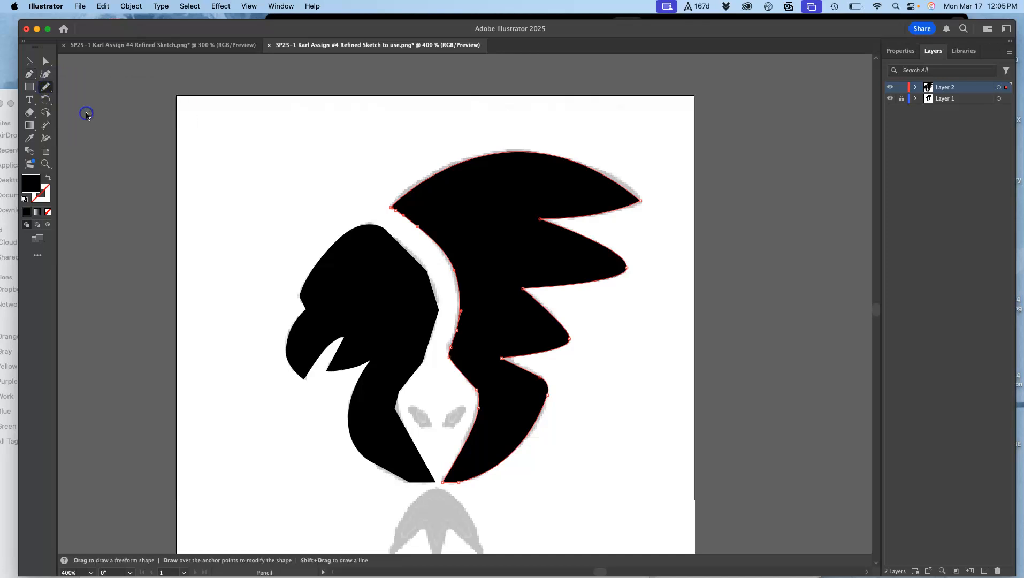
pyautogui.doubleClick(46, 88)
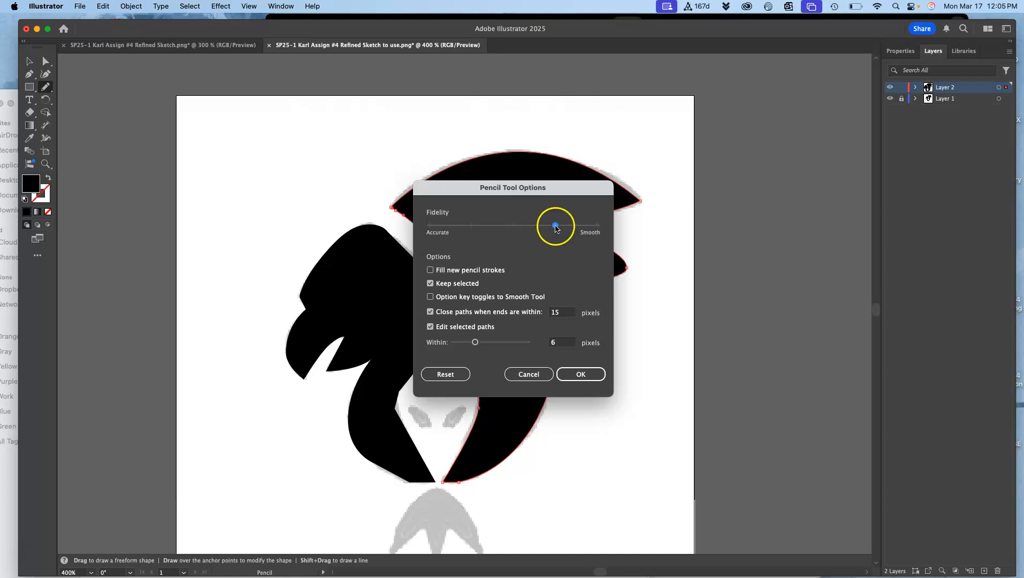
pyautogui.click(583, 373)
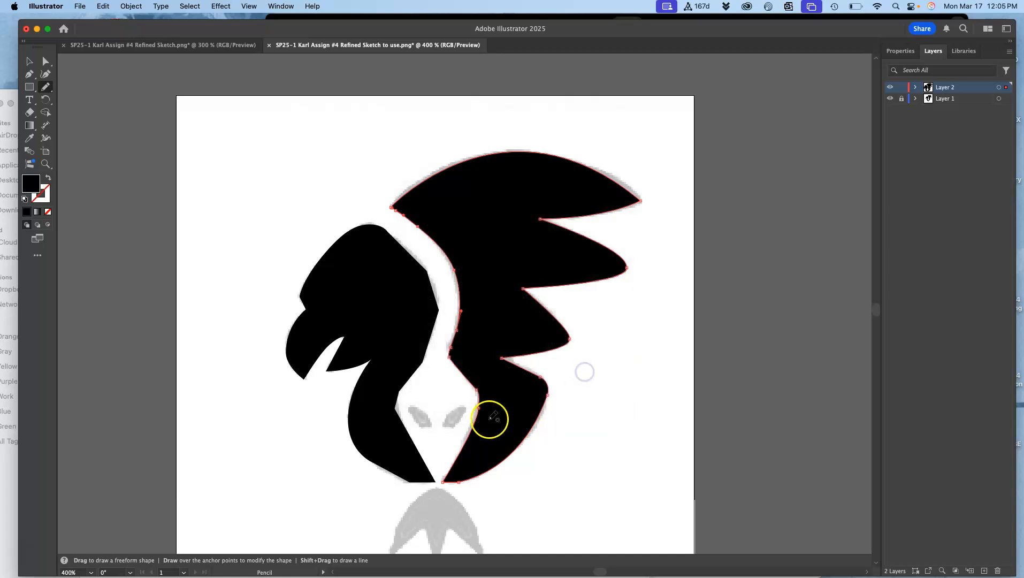
# - Trace the sketch's right eye as a closed freehand shape with the Pencil tool and fill it black (000000)
pyautogui.press('super+equal')
pyautogui.press('super+equal')
pyautogui.press('super+equal')
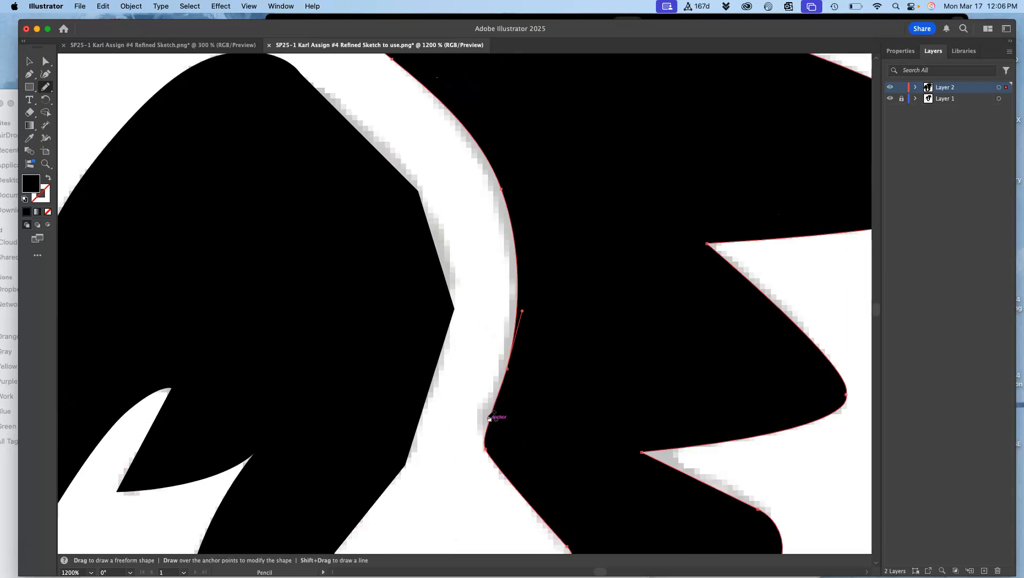
pyautogui.scroll(-10, 489, 416)
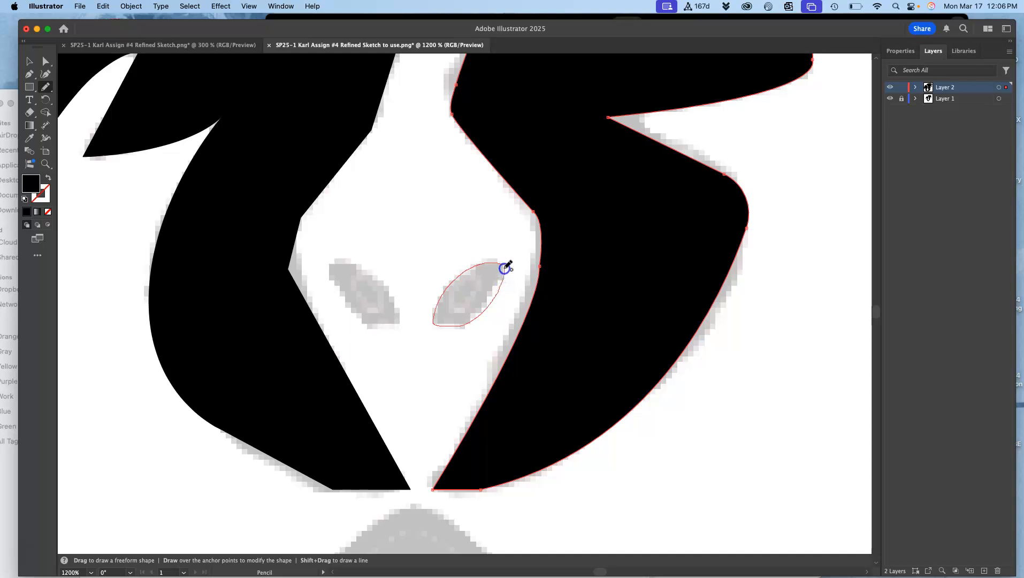
pyautogui.moveTo(504, 269); pyautogui.dragTo(504, 267)
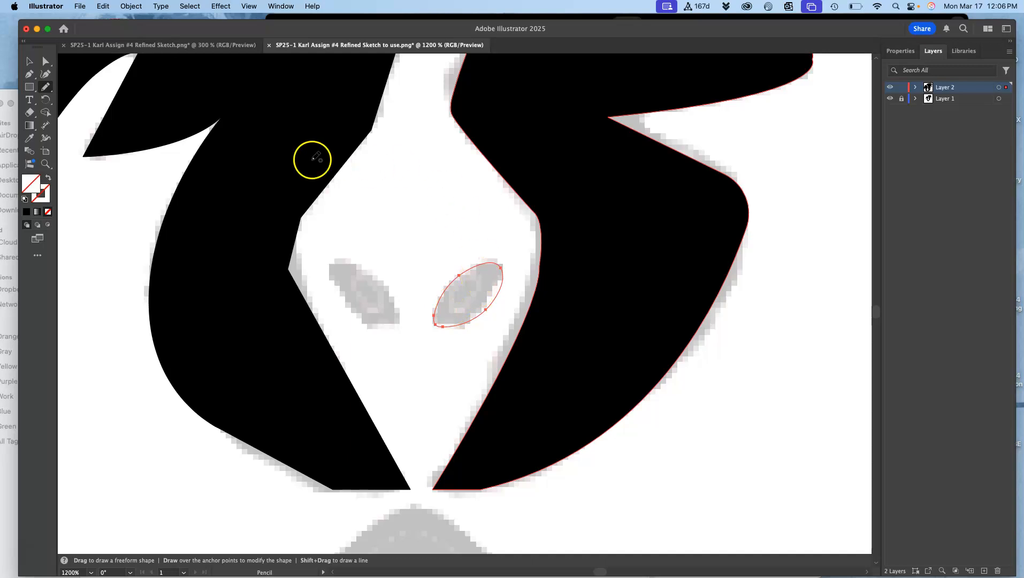
pyautogui.click(27, 211)
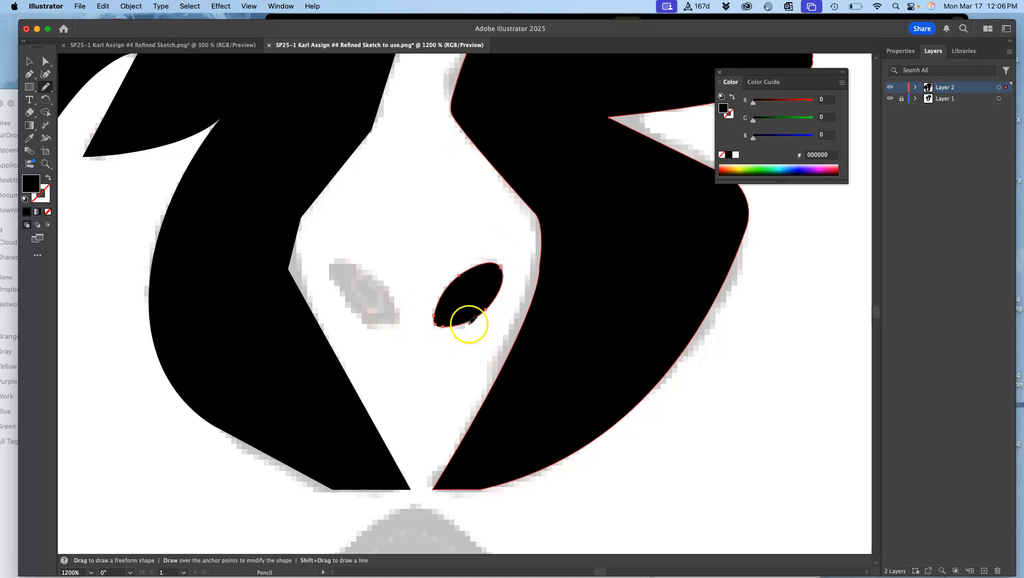
# - Duplicate the black right eye by copying and pasting it, and expand Layer 2 to list its paths
pyautogui.press('super')
pyautogui.press('super+v')
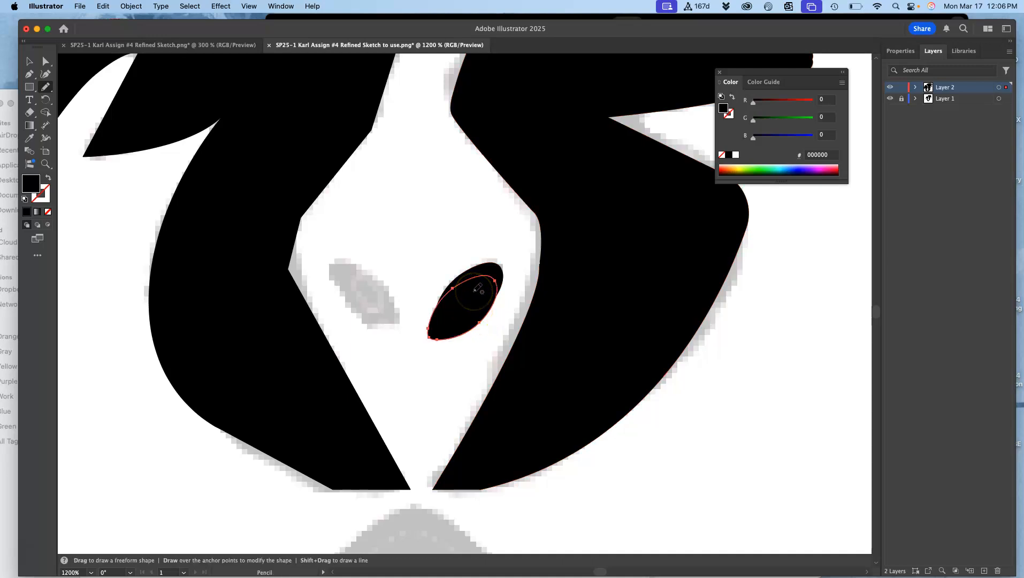
pyautogui.click(915, 86)
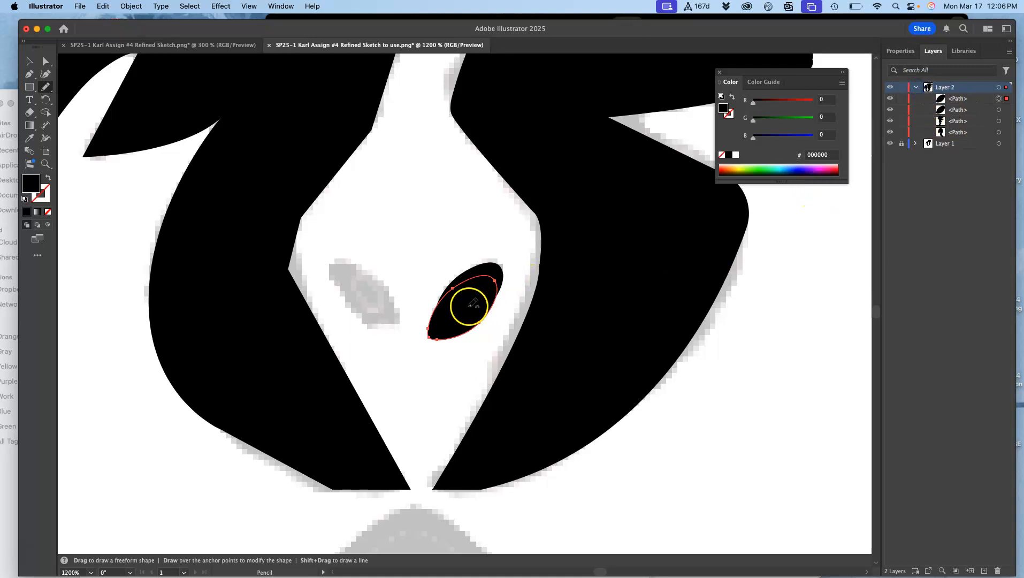
# - Reflect the duplicated eye across the vertical axis
pyautogui.click(30, 61)
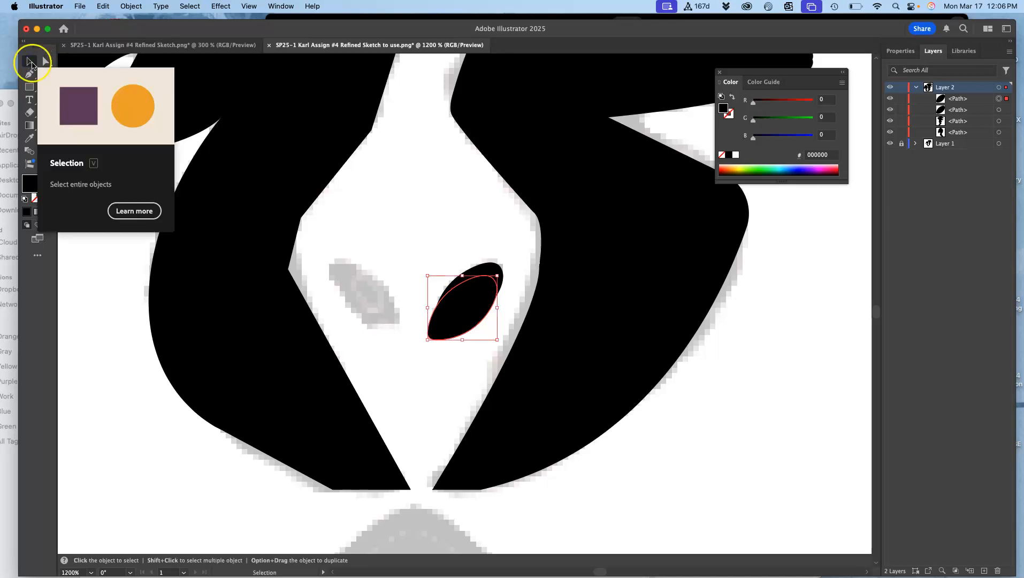
pyautogui.rightClick(466, 304)
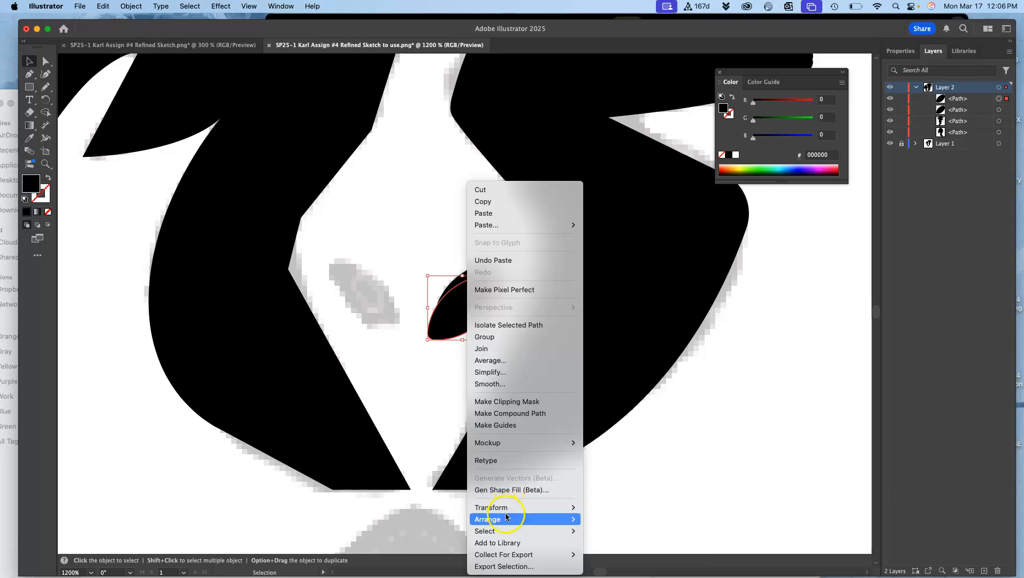
pyautogui.moveTo(501, 506)
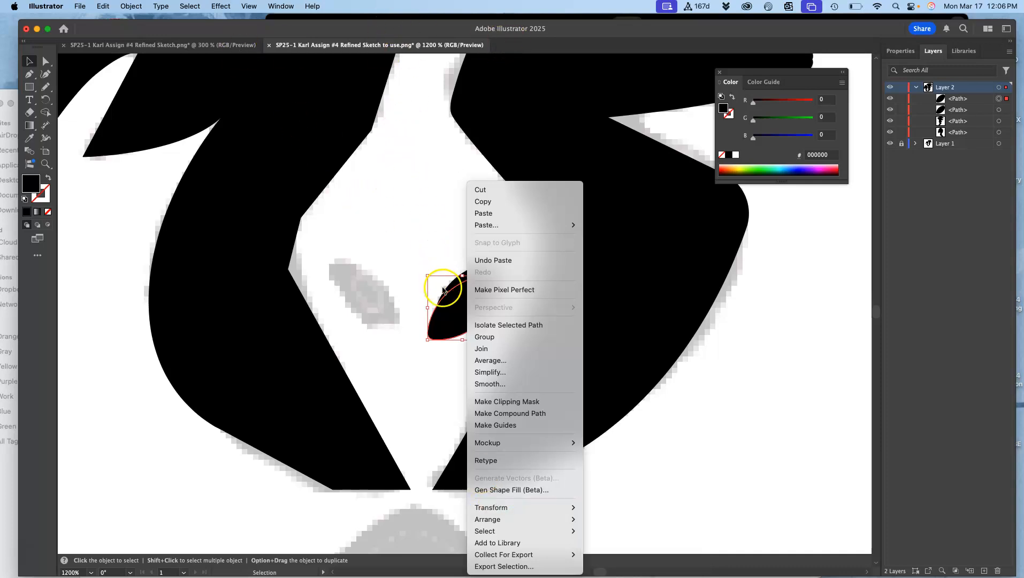
pyautogui.click(455, 312)
pyautogui.rightClick(455, 313)
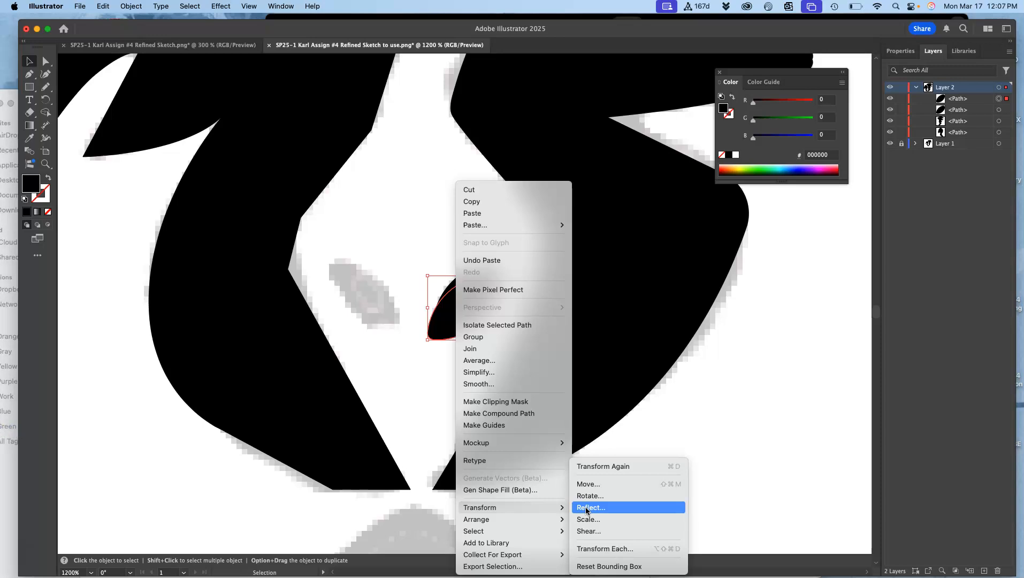
pyautogui.click(586, 510)
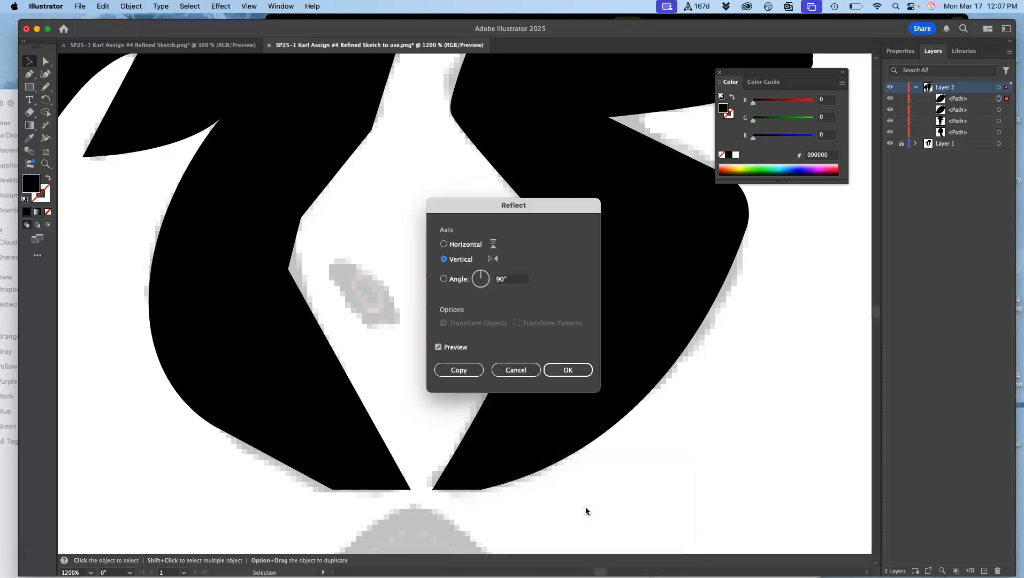
pyautogui.moveTo(480, 208); pyautogui.dragTo(689, 250)
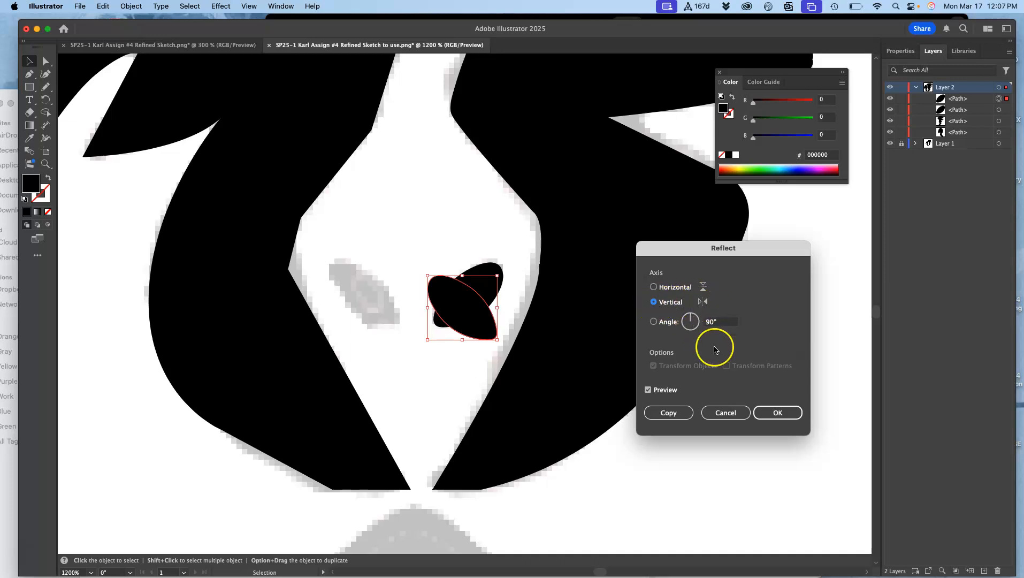
pyautogui.click(770, 415)
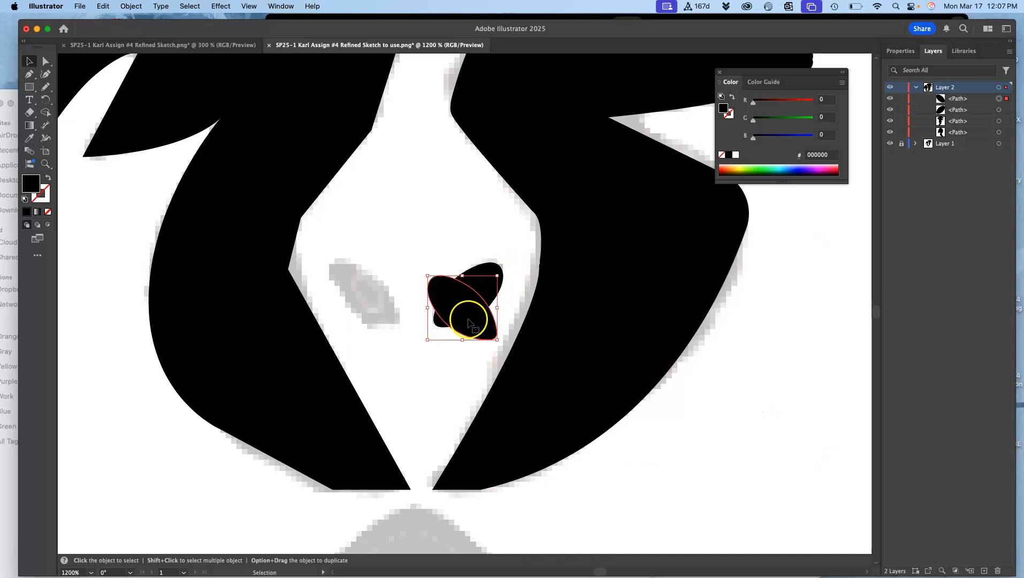
# - Move the reflected eye onto the sketch's left eye, level with the right one
pyautogui.moveTo(468, 320); pyautogui.dragTo(373, 310)
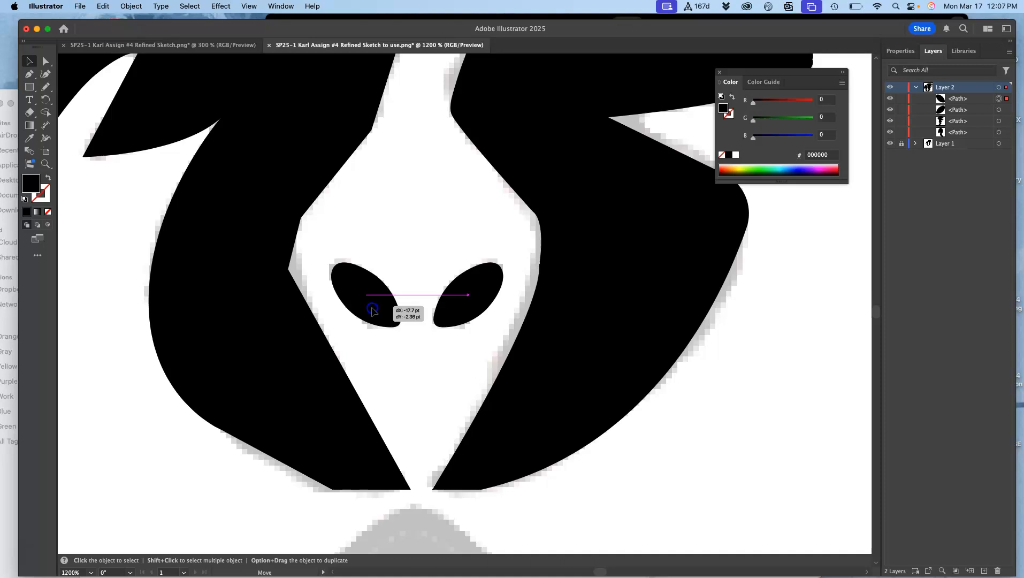
pyautogui.moveTo(373, 311); pyautogui.dragTo(372, 309)
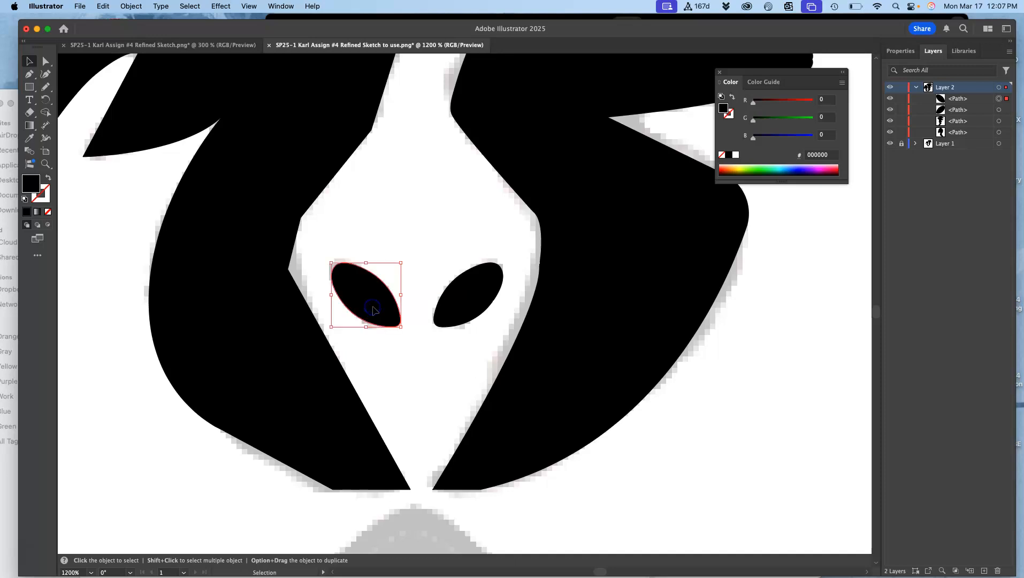
pyautogui.click(570, 394)
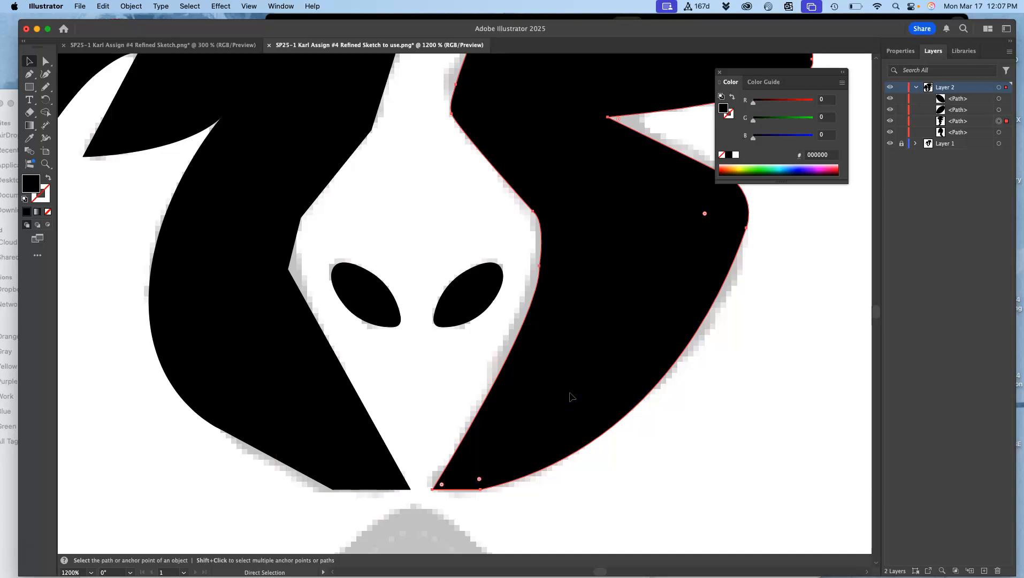
# - Round the outermost corner of the black head shape's inner edge along the white gap to a radius of about 42 pt
pyautogui.press('super+minus')
pyautogui.press('super+minus')
pyautogui.press('super+minus')
pyautogui.scroll(-1, 571, 397)
pyautogui.scroll(-2, 569, 396)
pyautogui.click(504, 270)
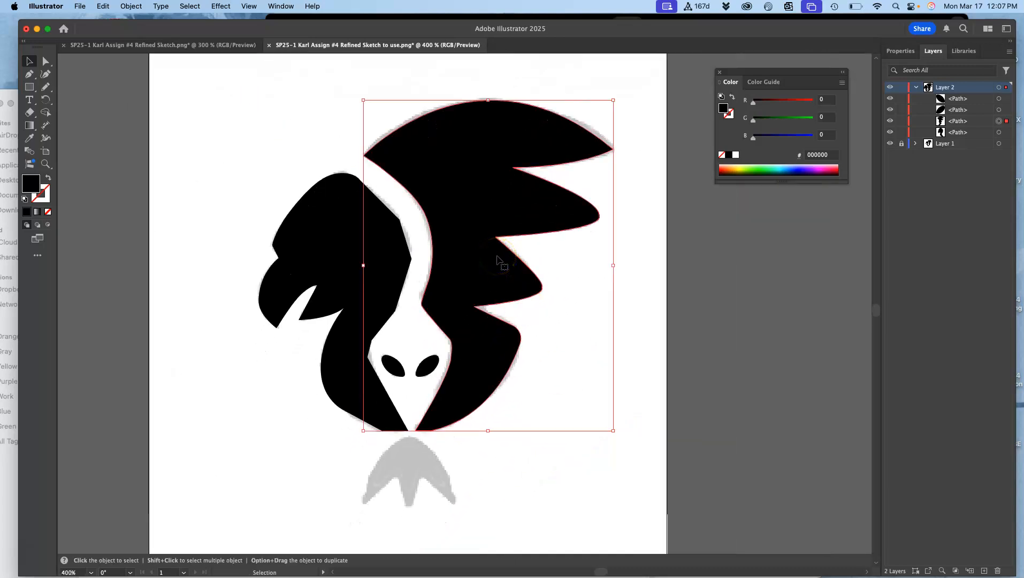
pyautogui.click(367, 243)
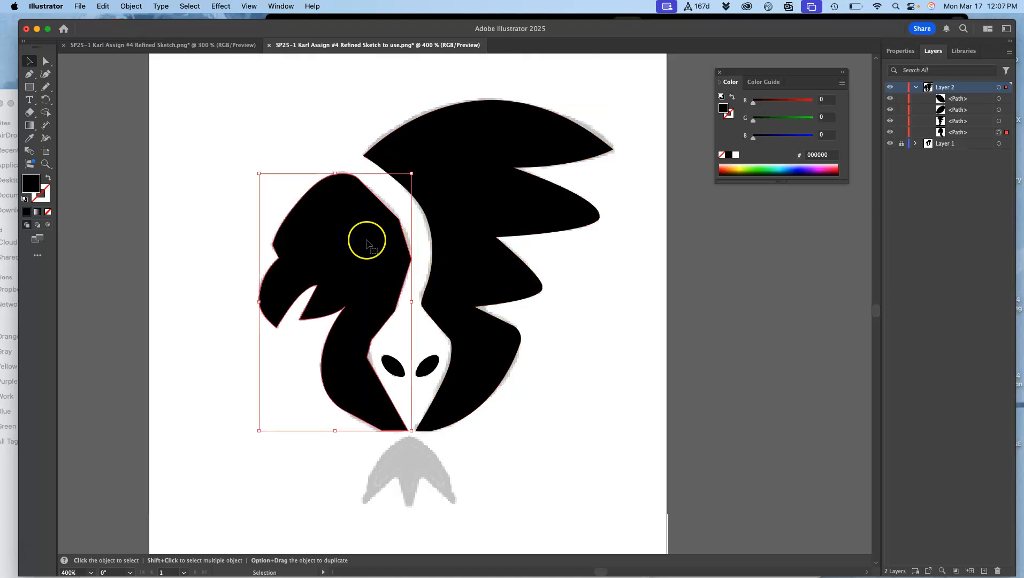
pyautogui.press('super+equal')
pyautogui.press('super+equal')
pyautogui.press('super+equal')
pyautogui.press('super+equal')
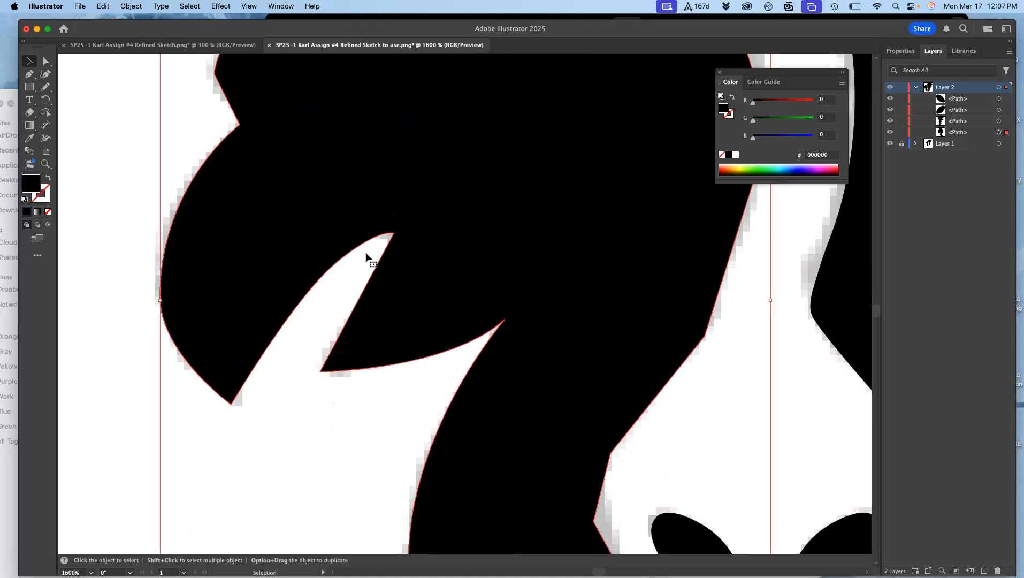
pyautogui.hscroll(4, 366, 257)
pyautogui.scroll(3, 366, 257)
pyautogui.click(490, 203)
pyautogui.click(46, 61)
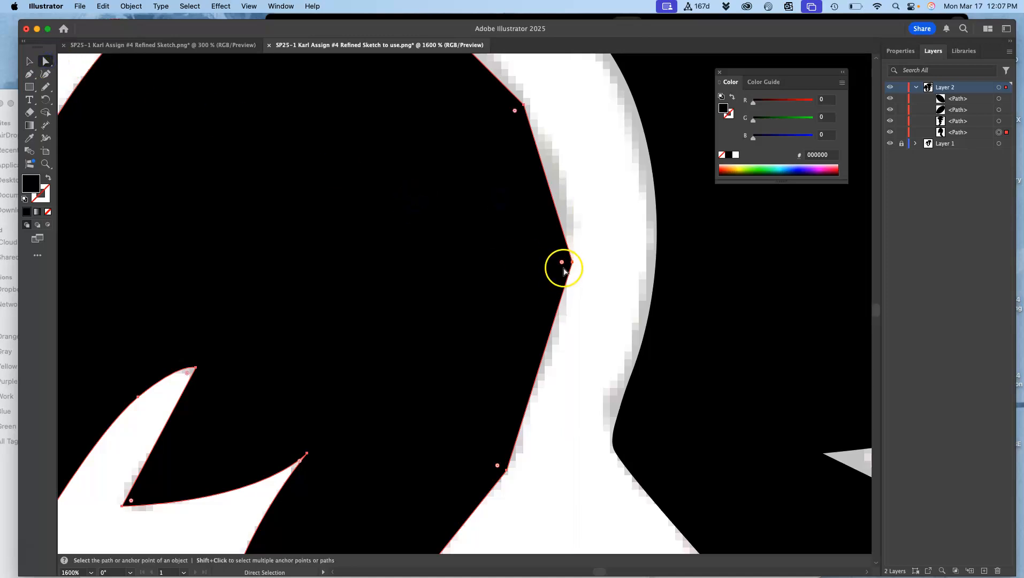
pyautogui.moveTo(562, 264); pyautogui.dragTo(585, 231)
pyautogui.click(589, 272)
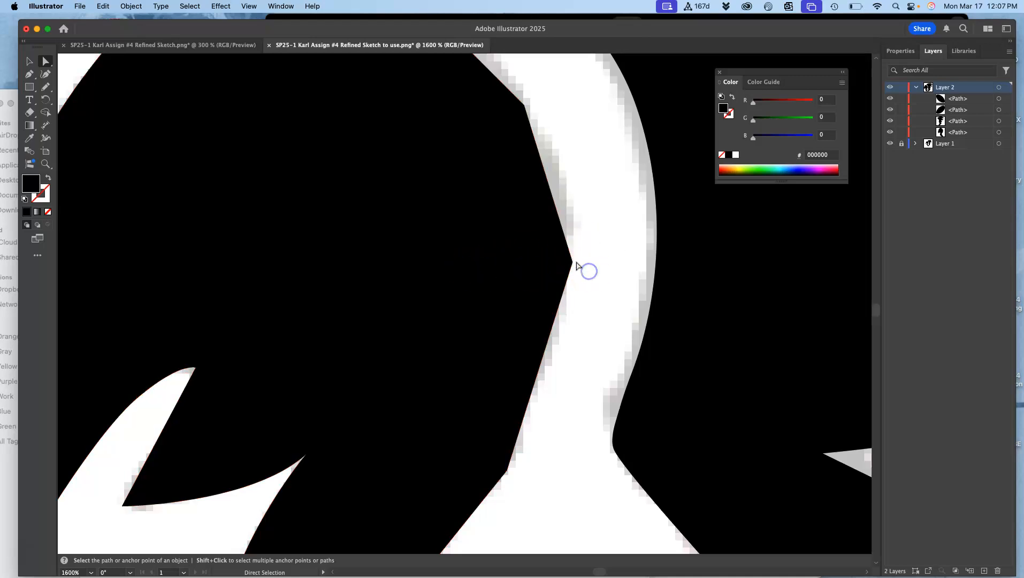
pyautogui.click(572, 262)
pyautogui.moveTo(562, 263); pyautogui.dragTo(252, 347)
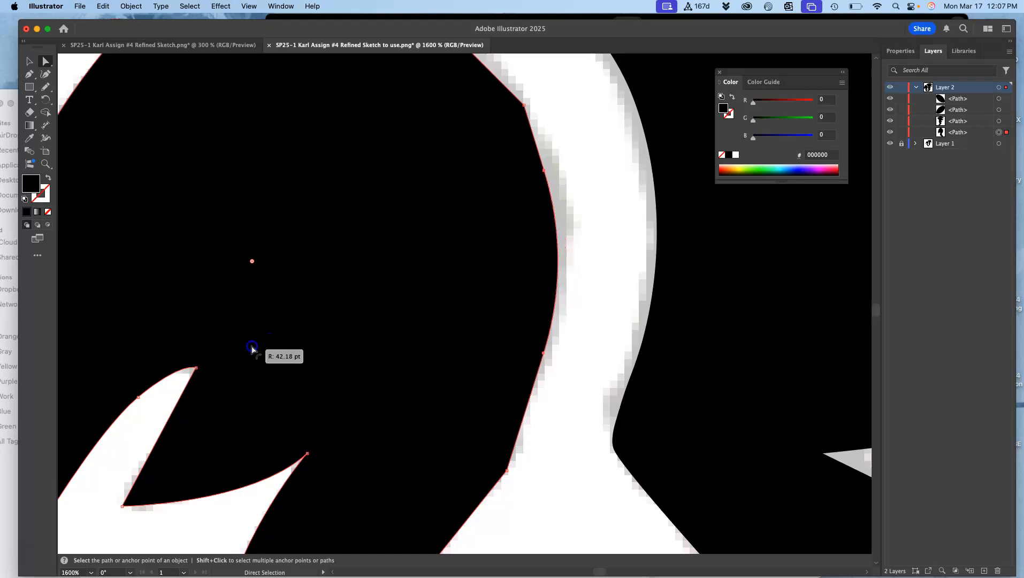
# - Round the next corner up on the head shape's edge into a broad curve that flows into the rounded section below
pyautogui.scroll(5, 402, 287)
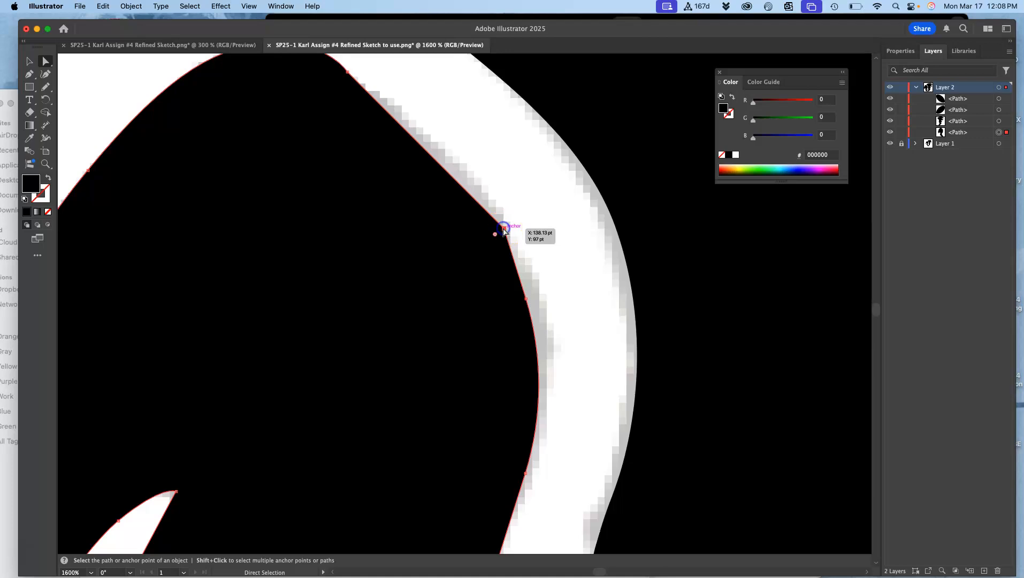
pyautogui.moveTo(495, 235); pyautogui.dragTo(268, 378)
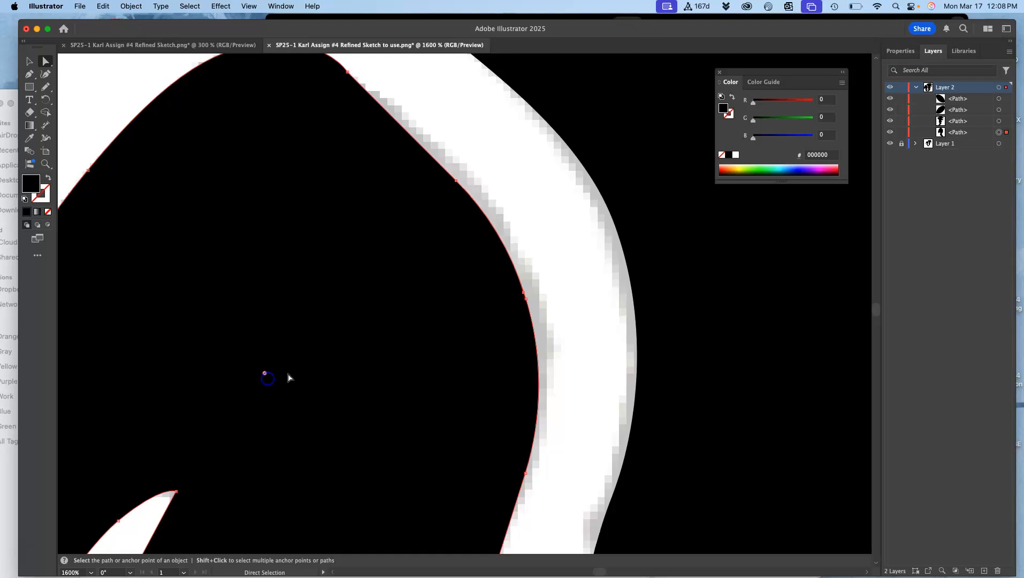
pyautogui.click(542, 246)
pyautogui.scroll(3, 542, 247)
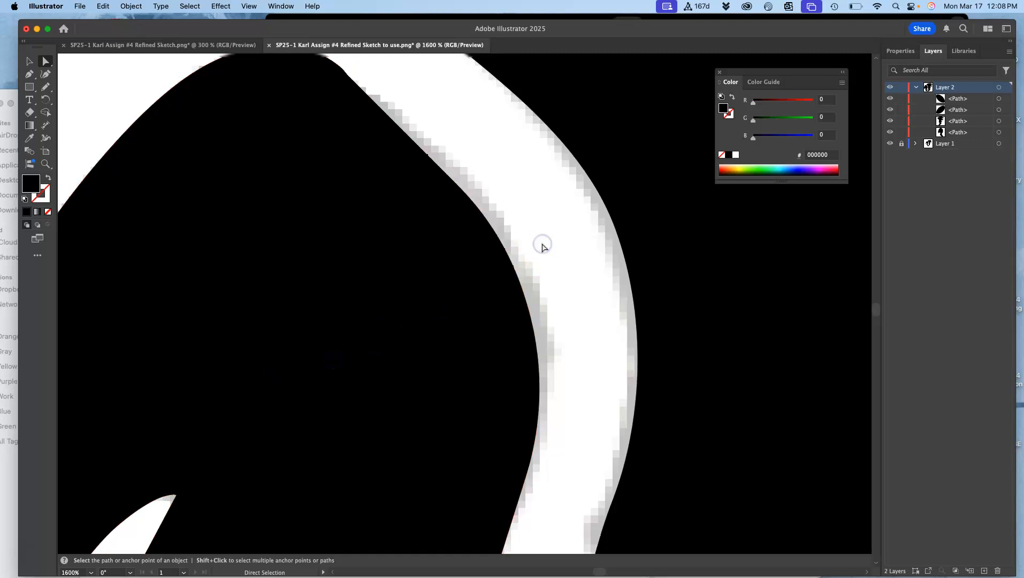
# - Start reshaping the head shape's inner edge beside the left eye with the Pencil tool
pyautogui.scroll(-10, 542, 247)
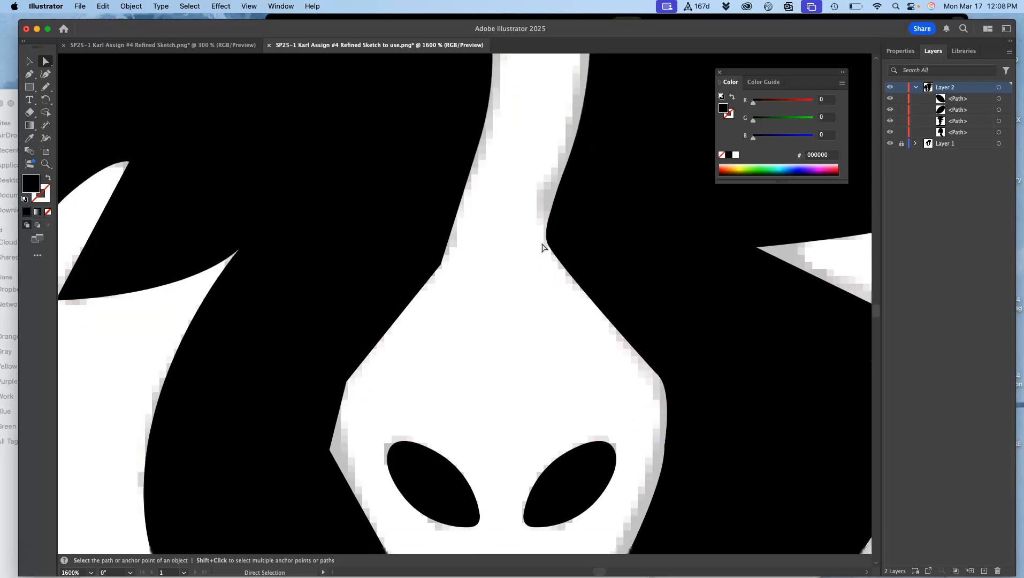
pyautogui.click(389, 200)
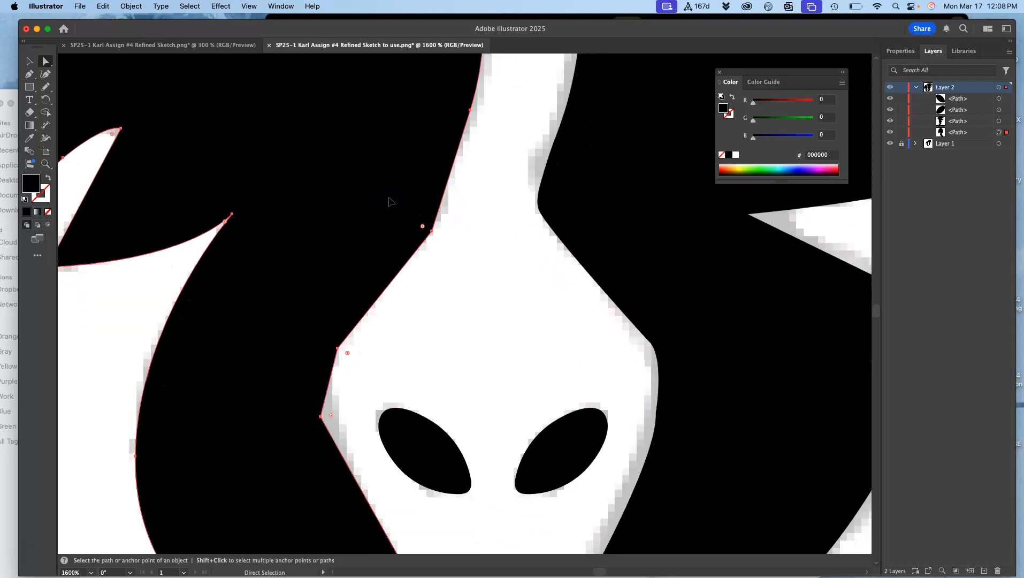
pyautogui.click(45, 89)
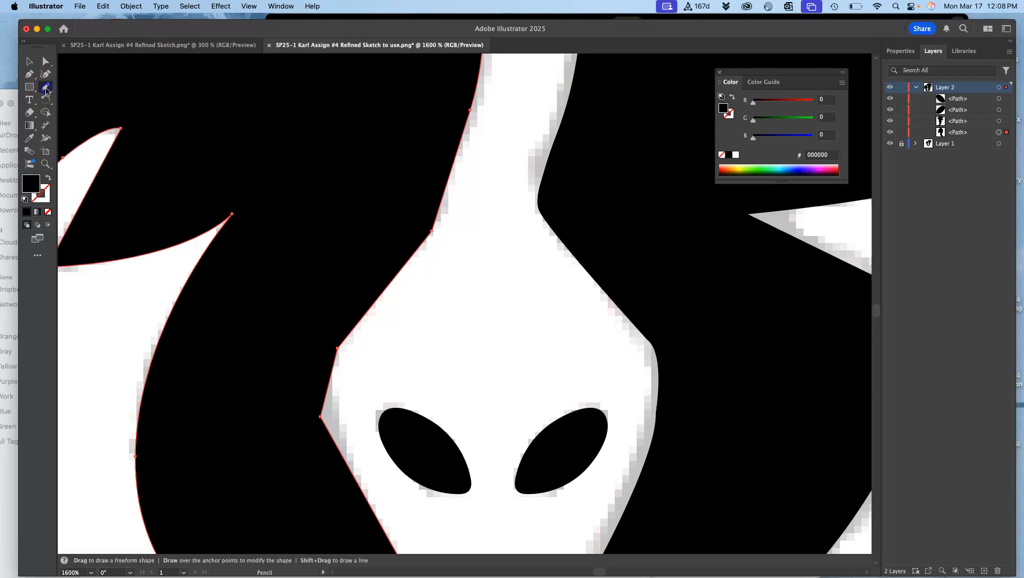